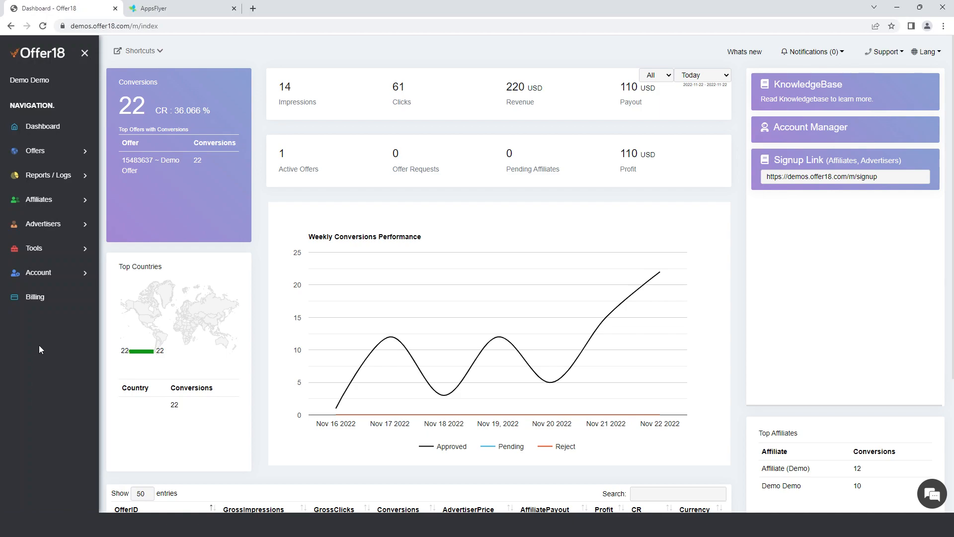
- Open the Appsflyer integration setup in Offer18 and review its sample attribution URL and postback details
{"action": "left_click", "coordinate": [43, 257]}
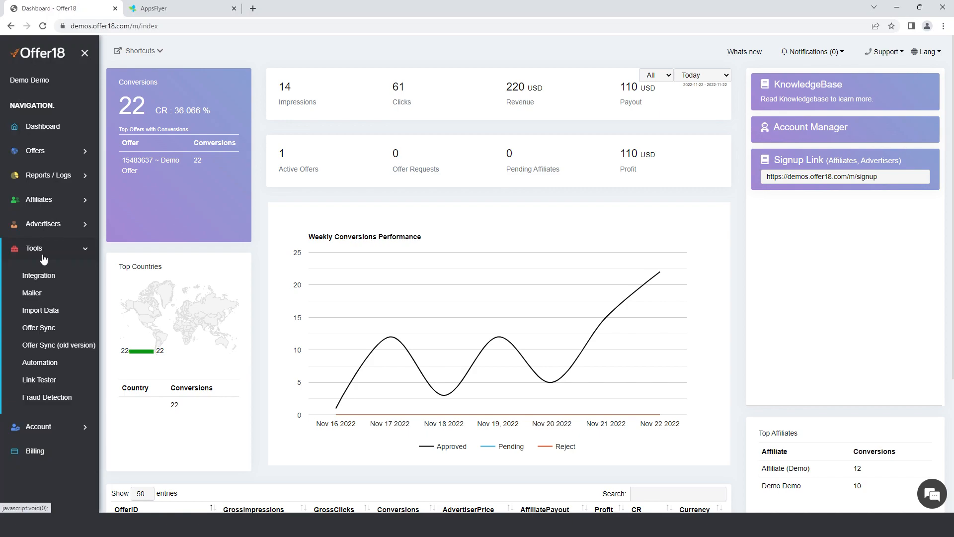
{"action": "left_click", "coordinate": [43, 280]}
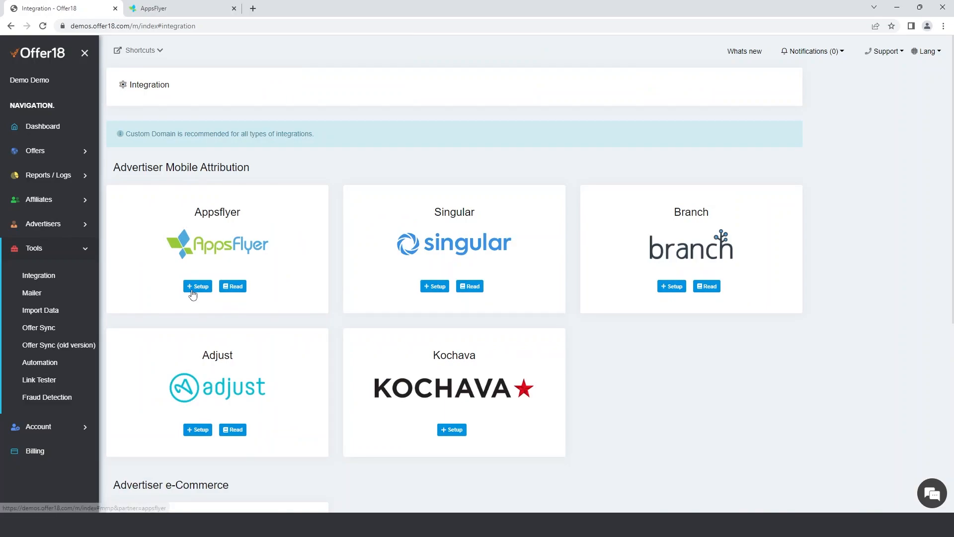
{"action": "left_click", "coordinate": [193, 294]}
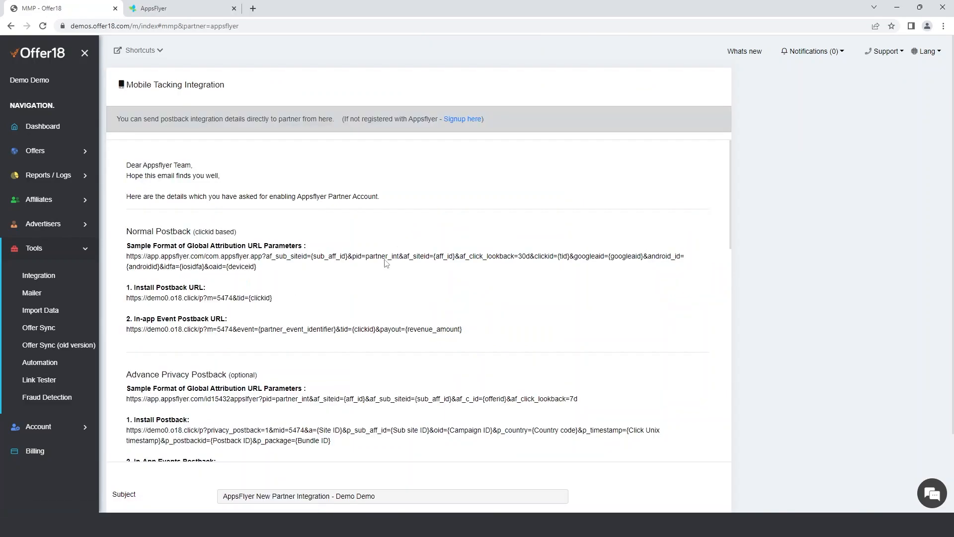
{"action": "scroll", "coordinate": [398, 343], "scroll_direction": "down", "scroll_amount": 9}
{"action": "scroll", "coordinate": [397, 341], "scroll_direction": "up", "scroll_amount": 6}
{"action": "scroll", "coordinate": [397, 341], "scroll_direction": "up", "scroll_amount": 3}
- Open AppsFlyer's partner sign-up from the Offer18 setup page and answer the integrated-partner question with Yes, then No
{"action": "left_click", "coordinate": [460, 120]}
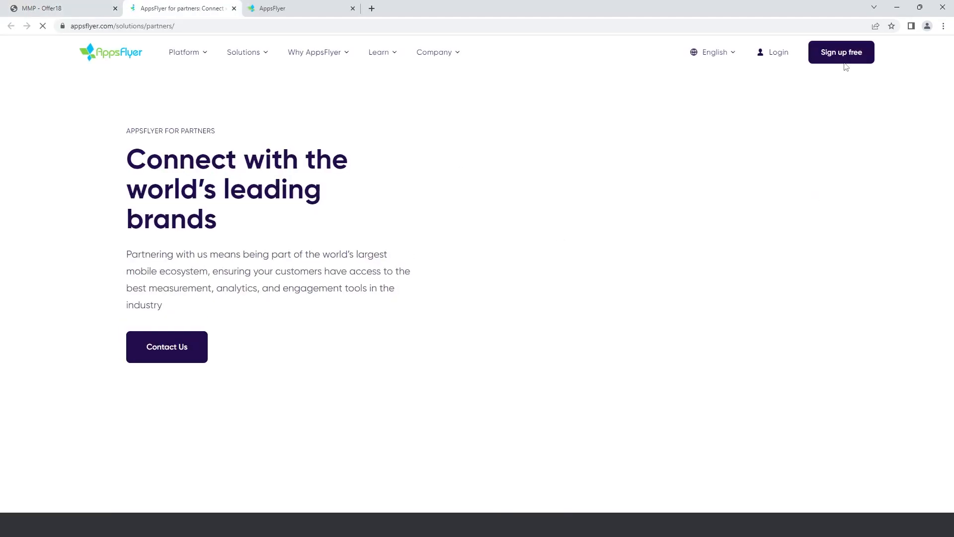
{"action": "left_click", "coordinate": [844, 61]}
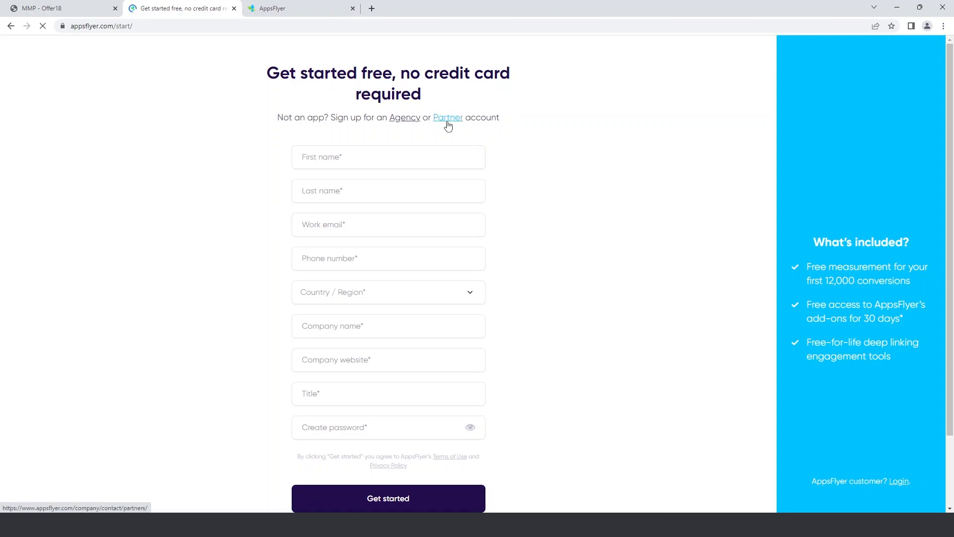
{"action": "left_click", "coordinate": [448, 118]}
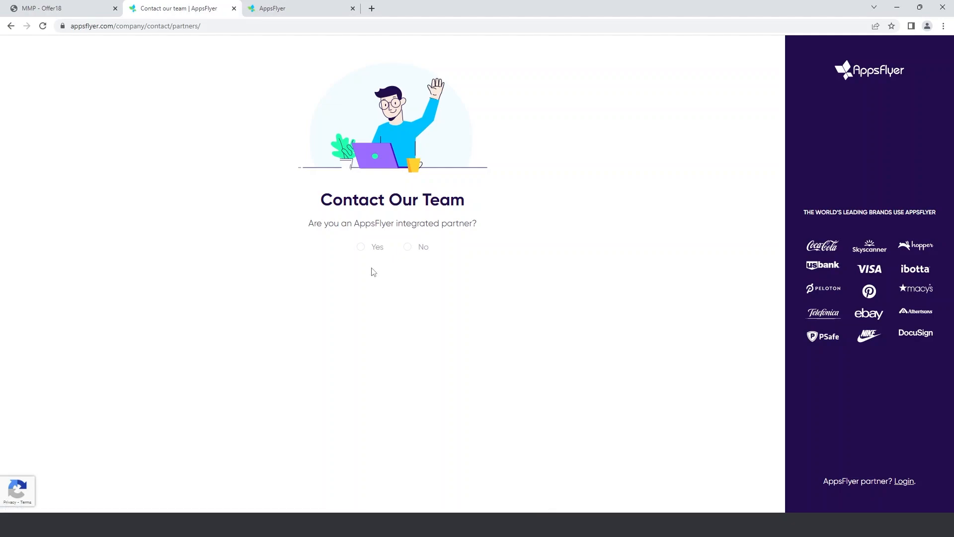
{"action": "left_click", "coordinate": [360, 247]}
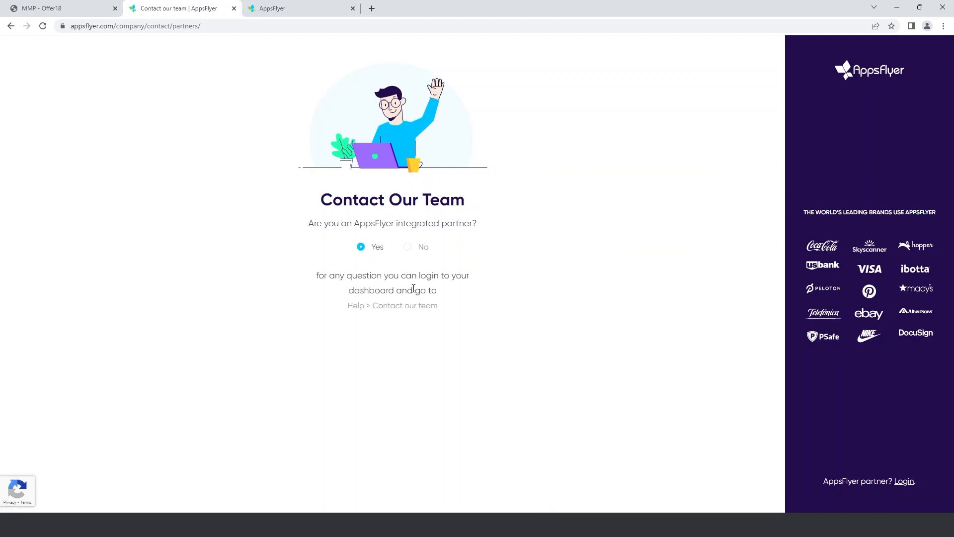
{"action": "left_click", "coordinate": [407, 247]}
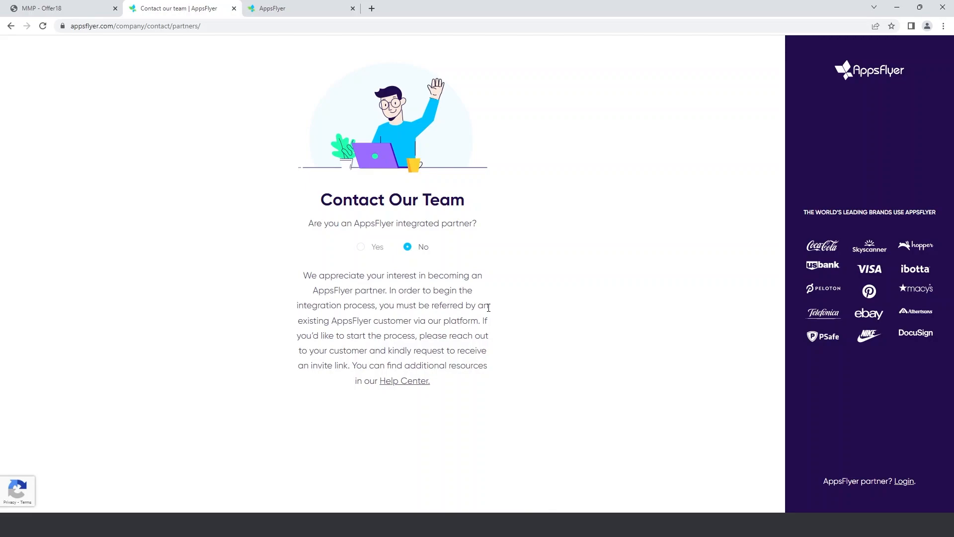
- Switch to the logged-in AppsFlyer dashboard and open the Offer18_int integration management page from the account options
{"action": "left_click", "coordinate": [318, 15]}
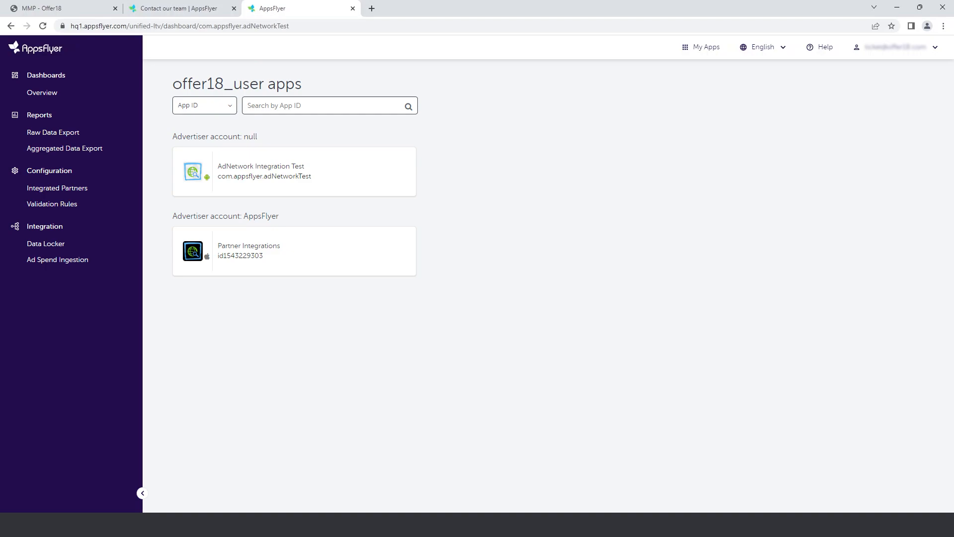
{"action": "left_click", "coordinate": [899, 50]}
{"action": "left_click", "coordinate": [877, 144]}
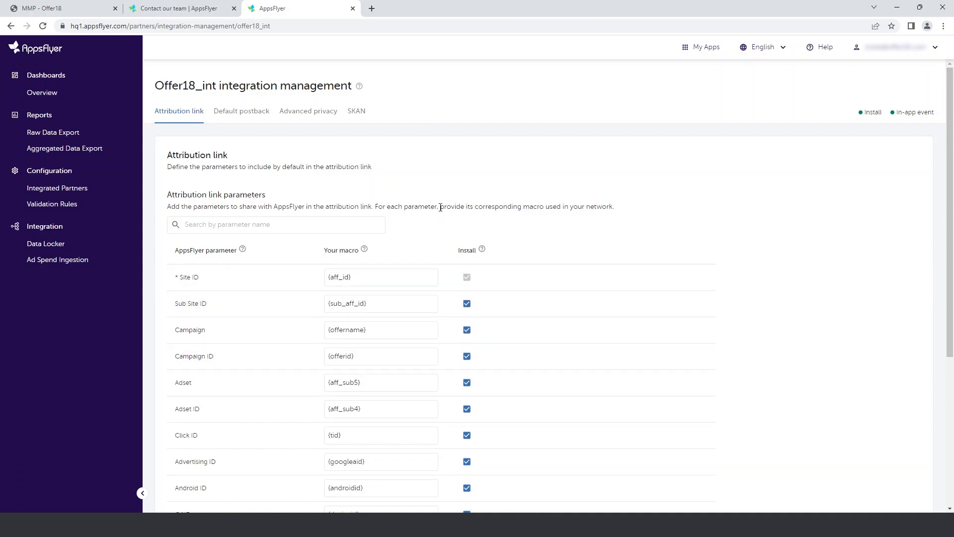
- Review the attribution link parameters, starting with the Site ID macro {aff_id}, down to the attribution link URL
{"action": "scroll", "coordinate": [441, 207], "scroll_direction": "down", "scroll_amount": 1}
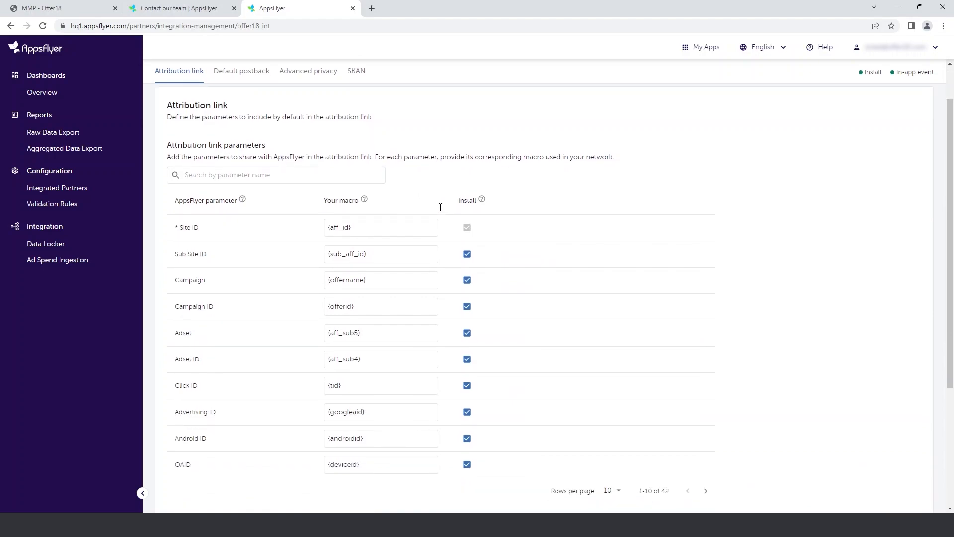
{"action": "left_click", "coordinate": [374, 226]}
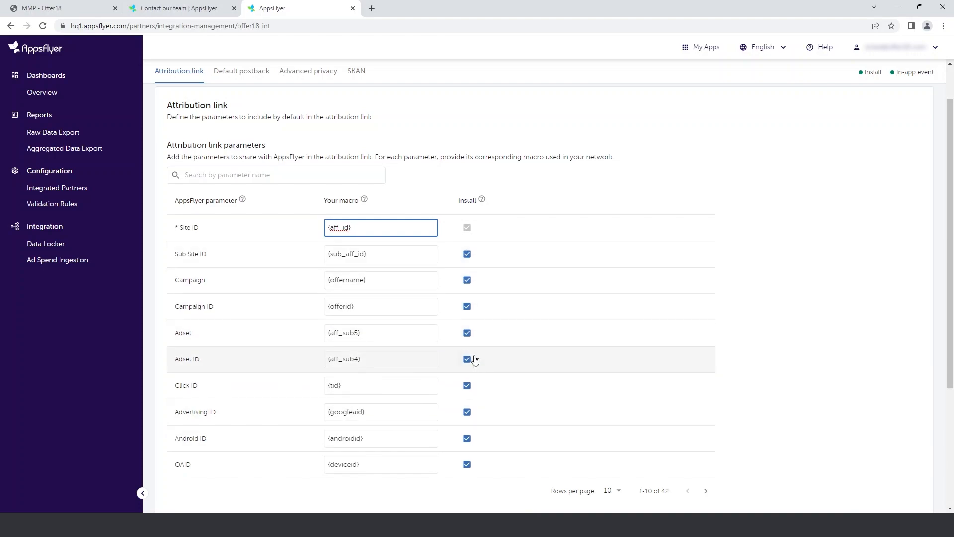
{"action": "scroll", "coordinate": [552, 318], "scroll_direction": "down", "scroll_amount": 3}
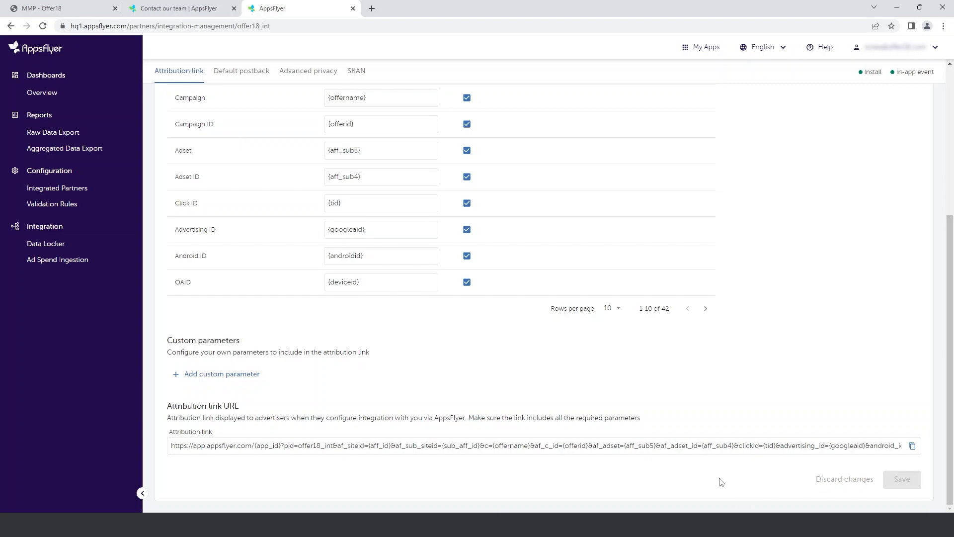
{"action": "scroll", "coordinate": [720, 480], "scroll_direction": "up", "scroll_amount": 5}
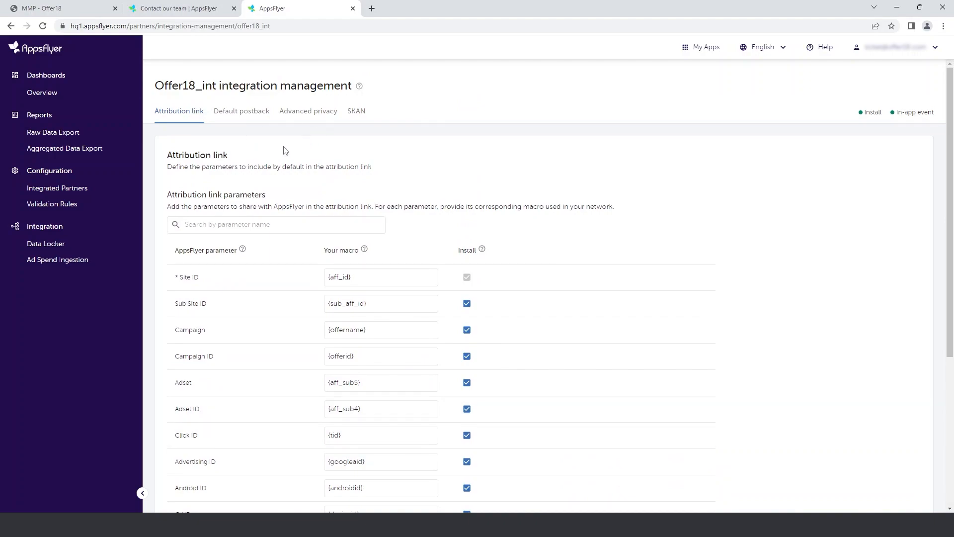
{"action": "left_click", "coordinate": [243, 119]}
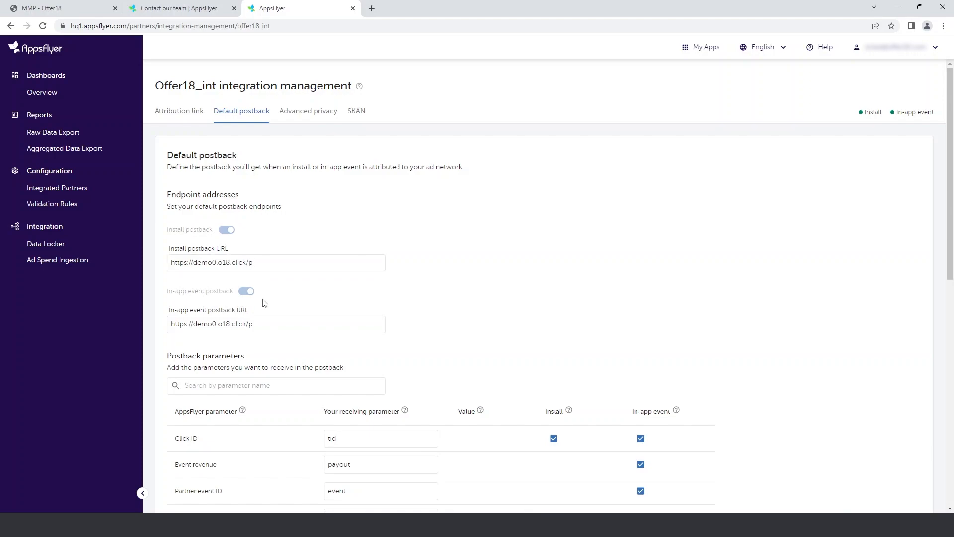
{"action": "scroll", "coordinate": [426, 272], "scroll_direction": "down", "scroll_amount": 1}
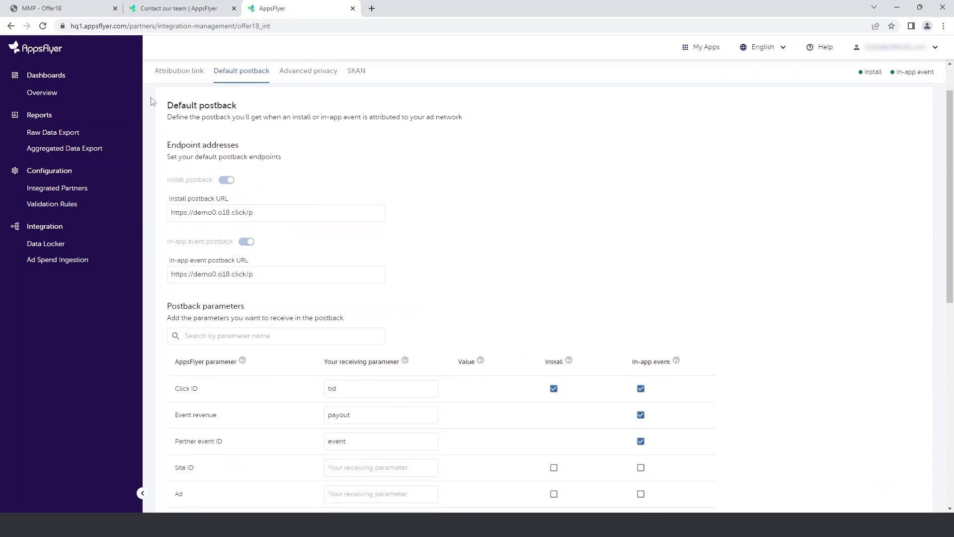
{"action": "left_click", "coordinate": [97, 9]}
{"action": "left_click_drag", "start_coordinate": [204, 297], "coordinate": [126, 297]}
{"action": "left_click", "coordinate": [298, 8]}
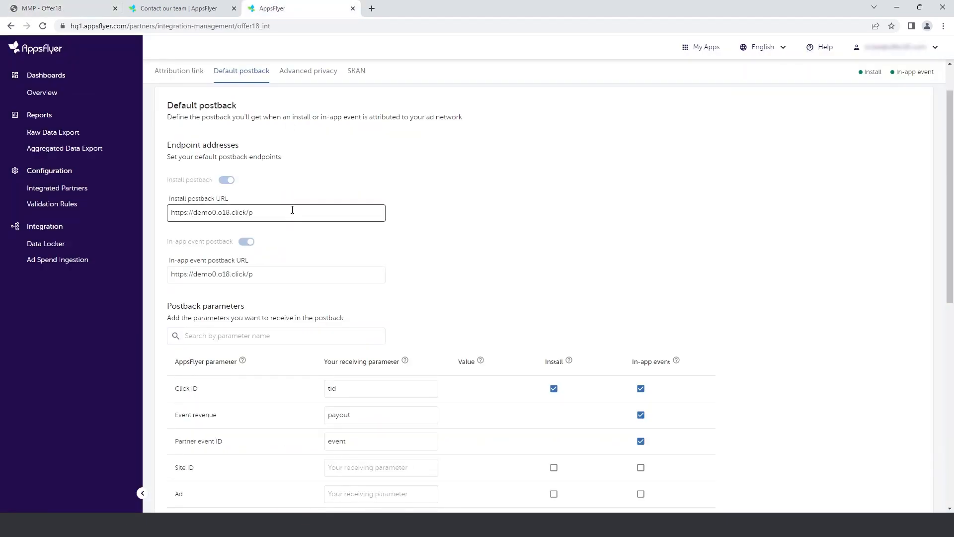
{"action": "left_click", "coordinate": [339, 275]}
{"action": "scroll", "coordinate": [480, 218], "scroll_direction": "down", "scroll_amount": 1}
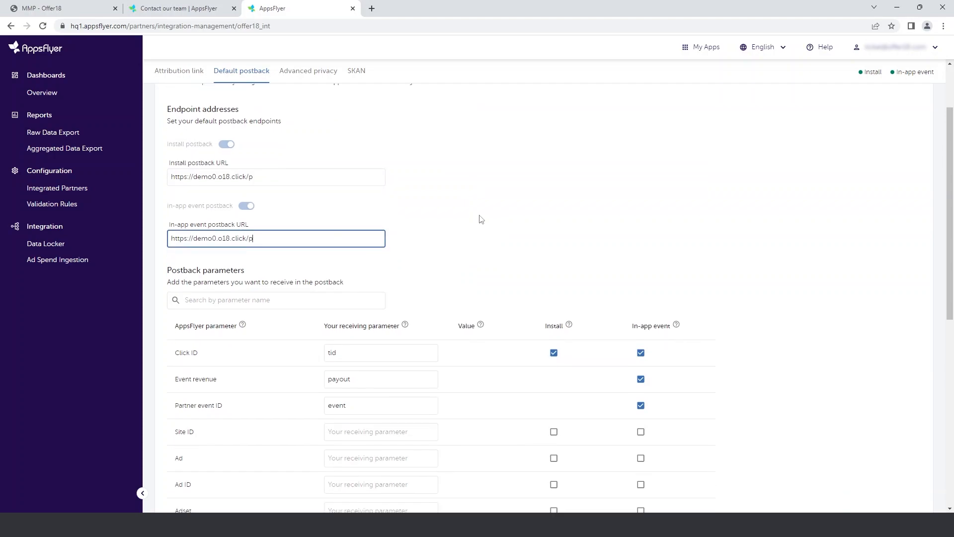
- Examine the default postback parameters and templates, and check the custom parameter m against the m value in Offer18's install postback URL
{"action": "scroll", "coordinate": [481, 219], "scroll_direction": "down", "scroll_amount": 2}
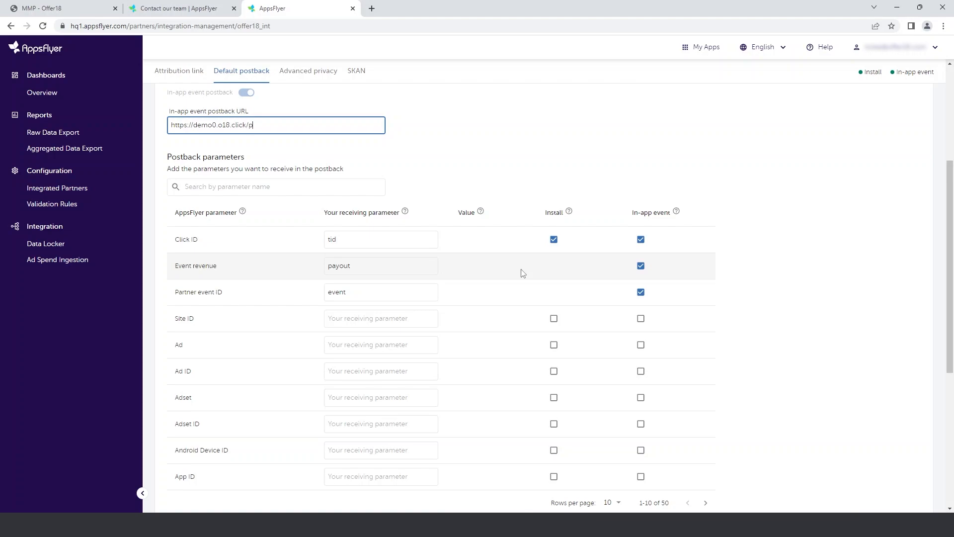
{"action": "scroll", "coordinate": [520, 273], "scroll_direction": "down", "scroll_amount": 6}
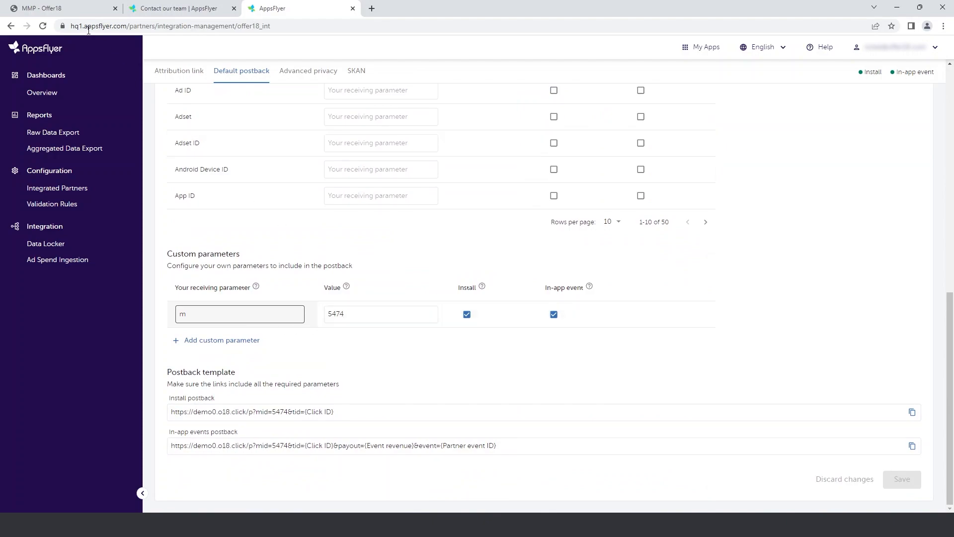
{"action": "left_click", "coordinate": [50, 8]}
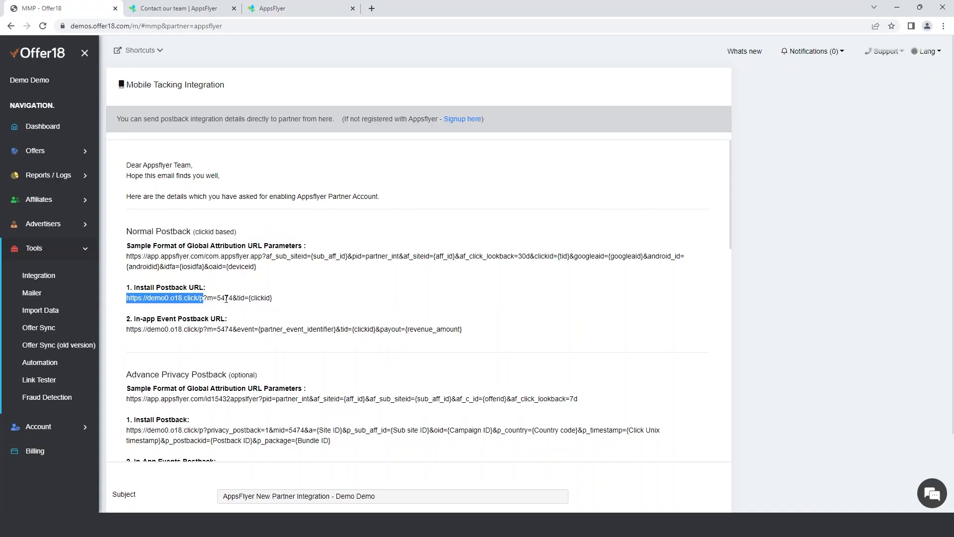
{"action": "double_click", "coordinate": [225, 299]}
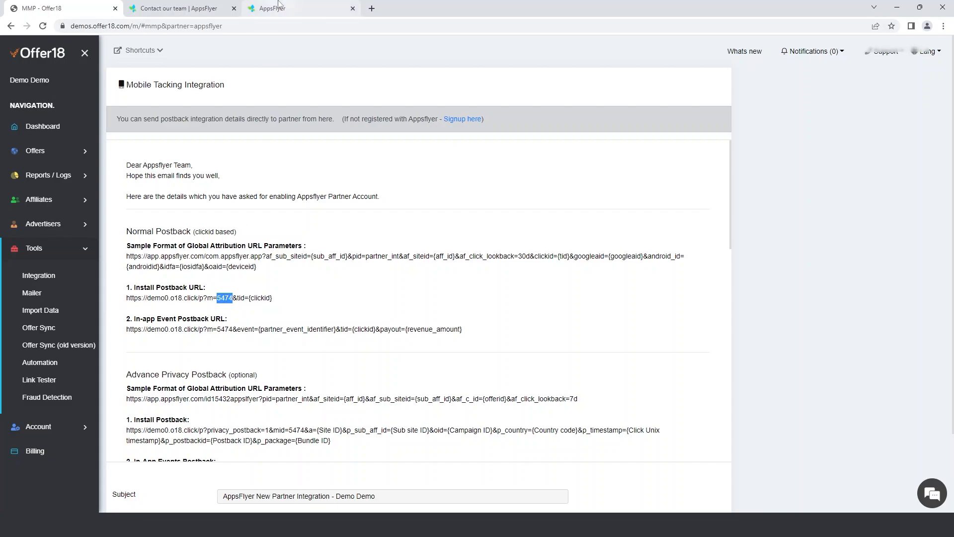
{"action": "left_click", "coordinate": [278, 6]}
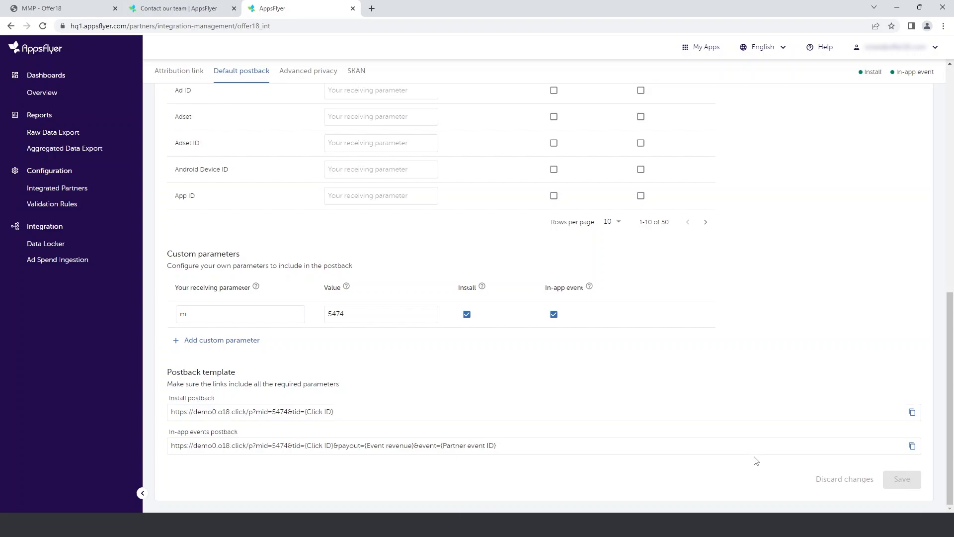
{"action": "scroll", "coordinate": [755, 458], "scroll_direction": "up", "scroll_amount": 9}
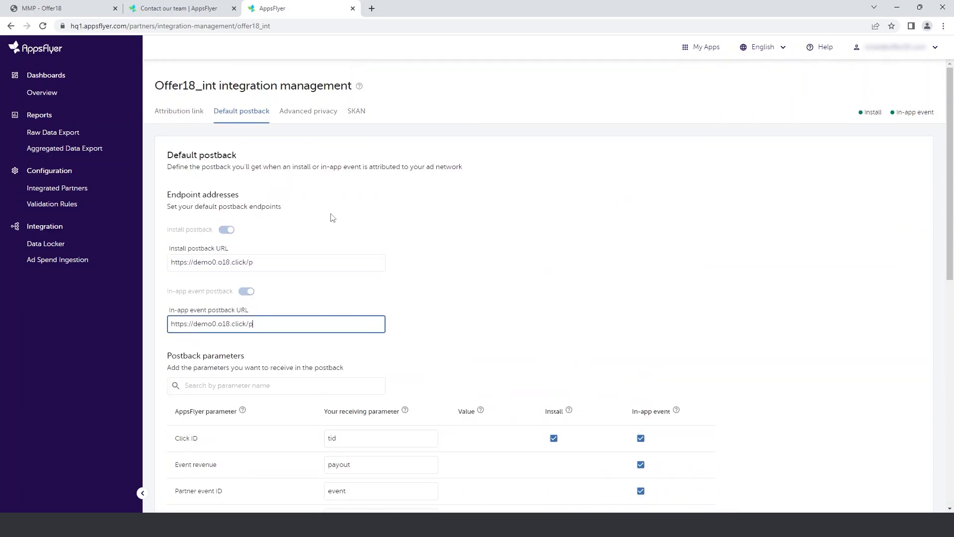
{"action": "left_click", "coordinate": [333, 210]}
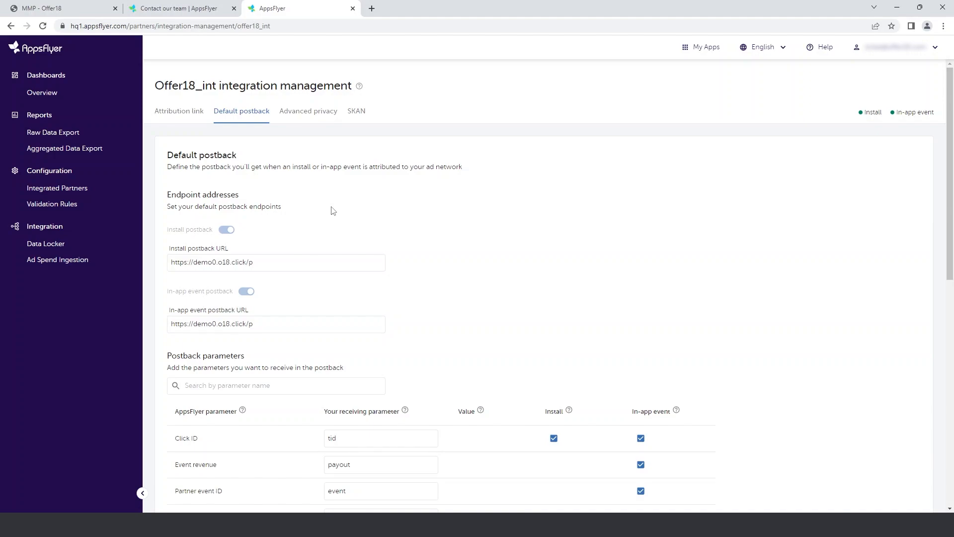
- Open the Advanced privacy settings and check their install and in-app event postback URLs against the Offer18 integration details
{"action": "left_click", "coordinate": [308, 114]}
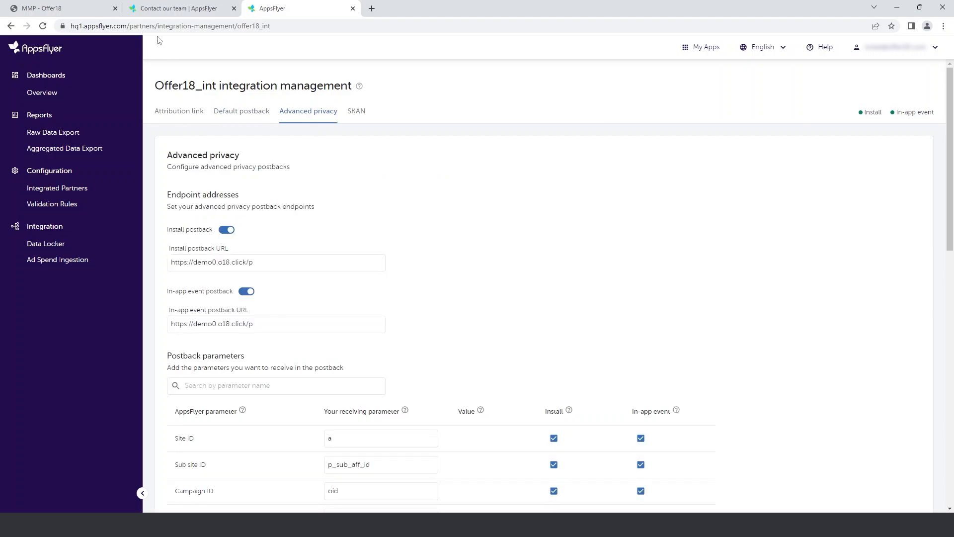
{"action": "left_click", "coordinate": [74, 6]}
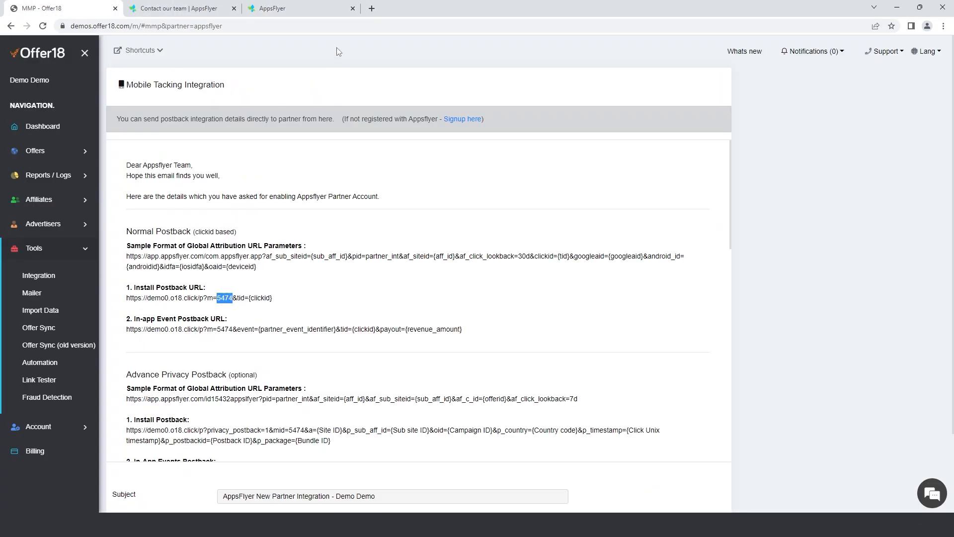
{"action": "left_click", "coordinate": [314, 6]}
{"action": "left_click", "coordinate": [266, 267]}
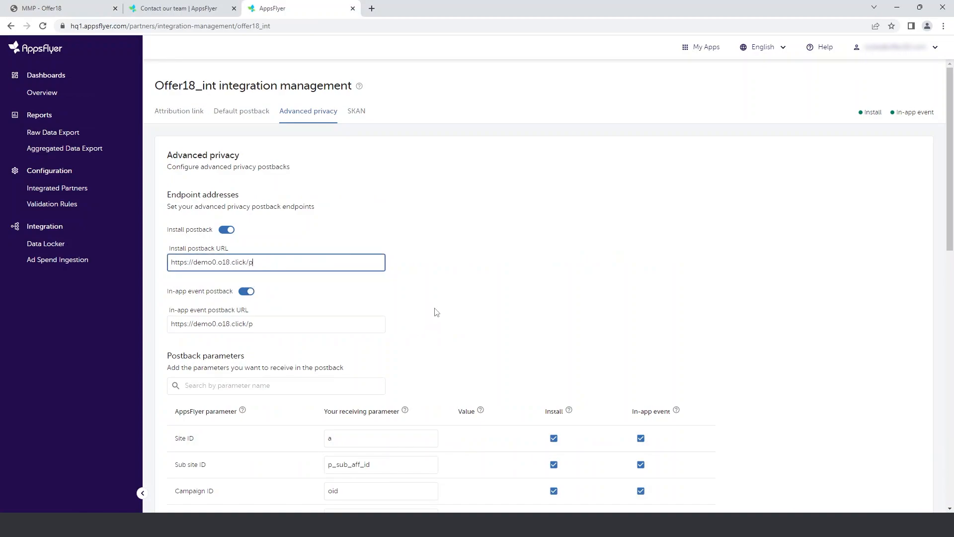
{"action": "left_click", "coordinate": [348, 330]}
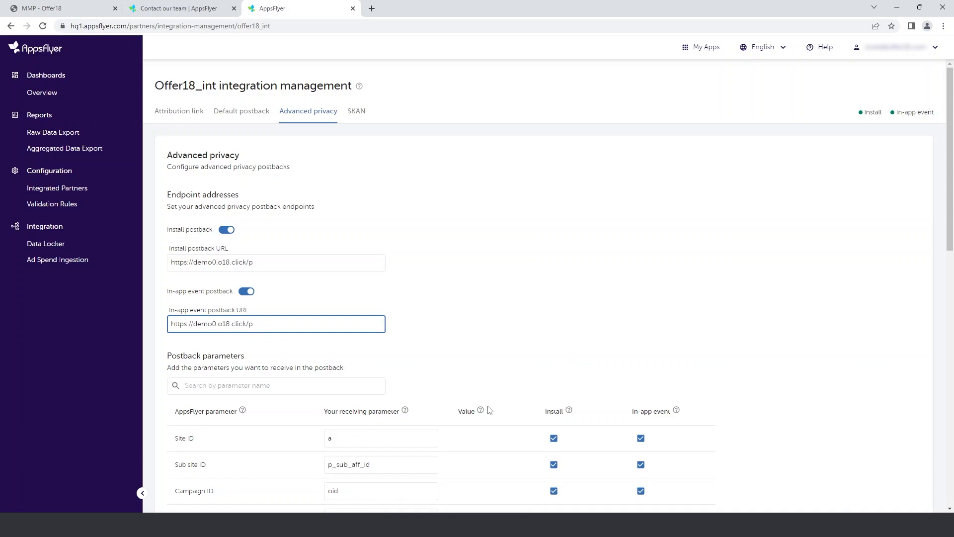
- Review the advanced privacy postback parameters from Site ID to Event name, selecting unix as the Click timestamp format
{"action": "scroll", "coordinate": [439, 310], "scroll_direction": "down", "scroll_amount": 2}
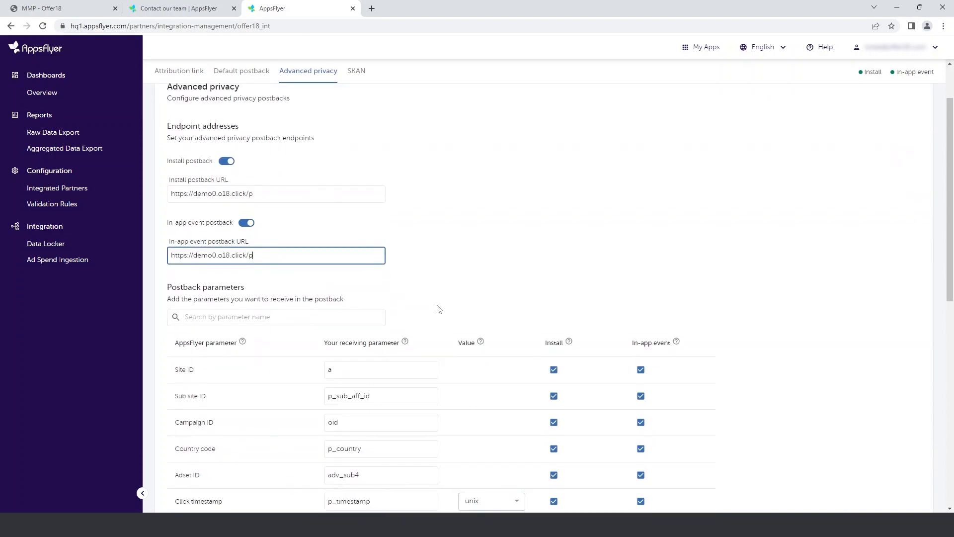
{"action": "scroll", "coordinate": [449, 436], "scroll_direction": "down", "scroll_amount": 2}
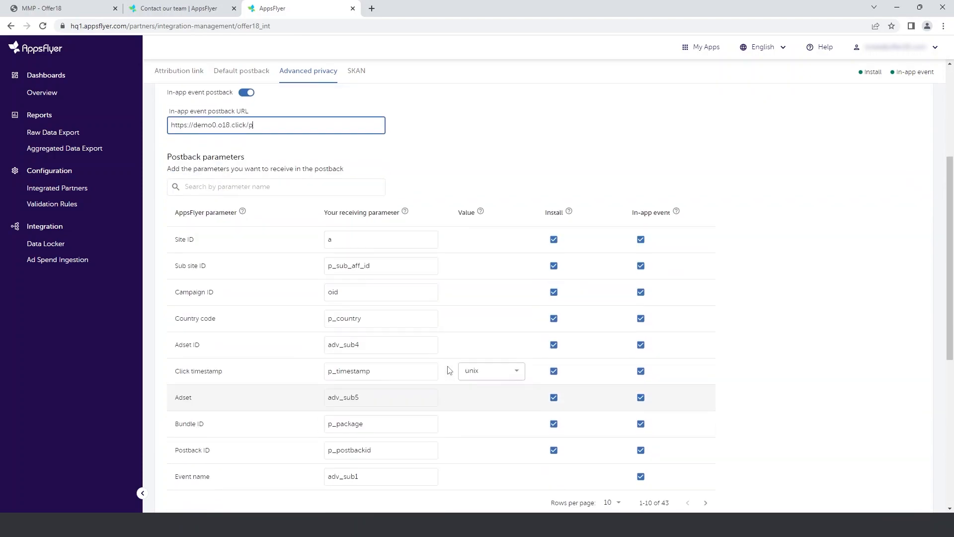
{"action": "left_click", "coordinate": [403, 243]}
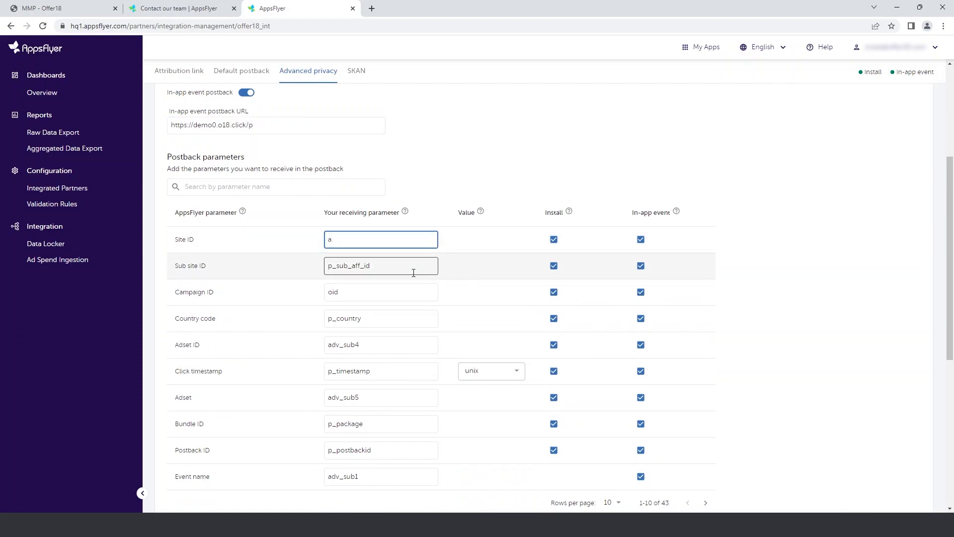
{"action": "left_click", "coordinate": [411, 371]}
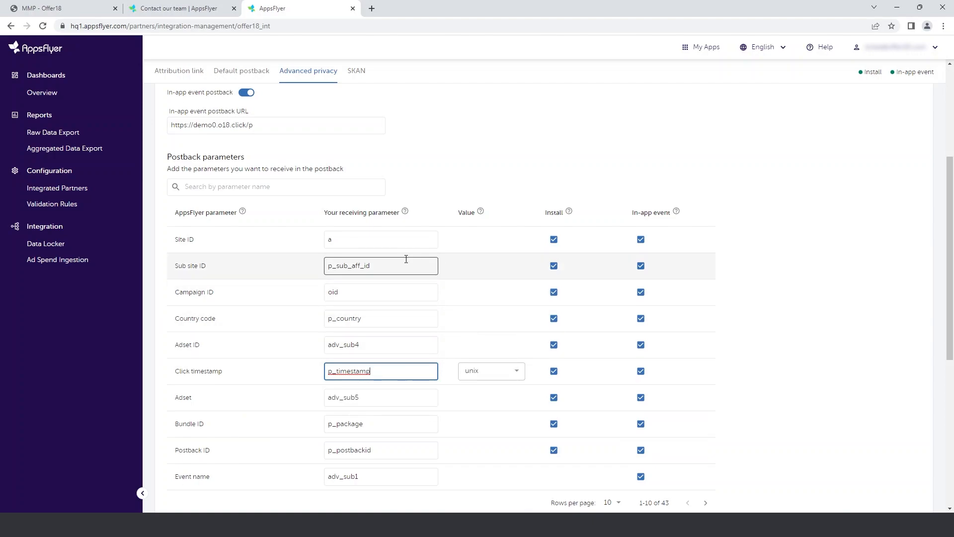
{"action": "left_click", "coordinate": [383, 247]}
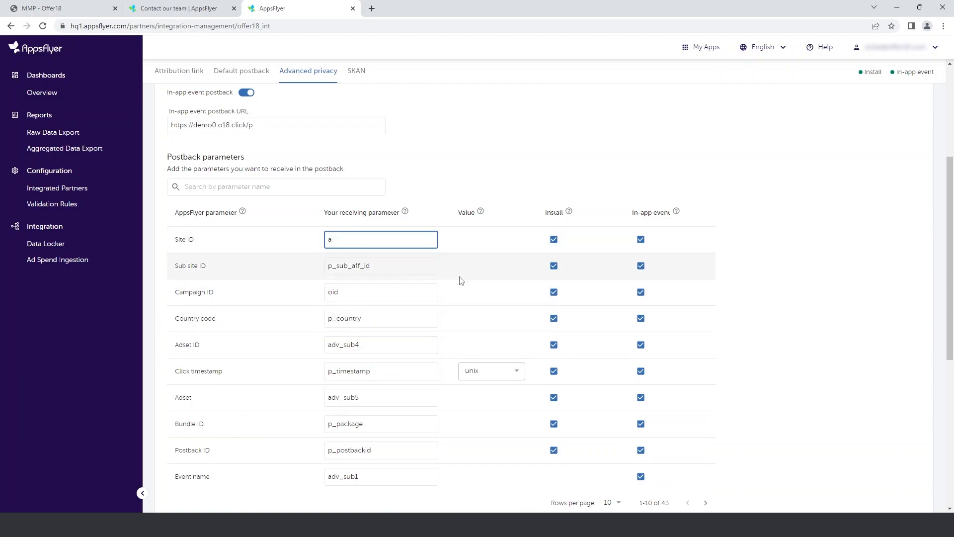
{"action": "scroll", "coordinate": [467, 308], "scroll_direction": "down", "scroll_amount": 1}
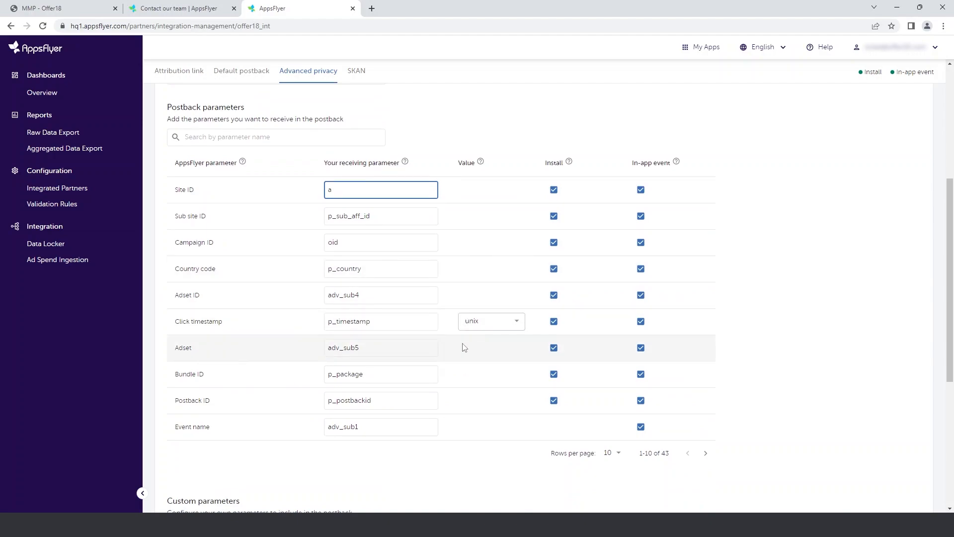
{"action": "left_click", "coordinate": [475, 326]}
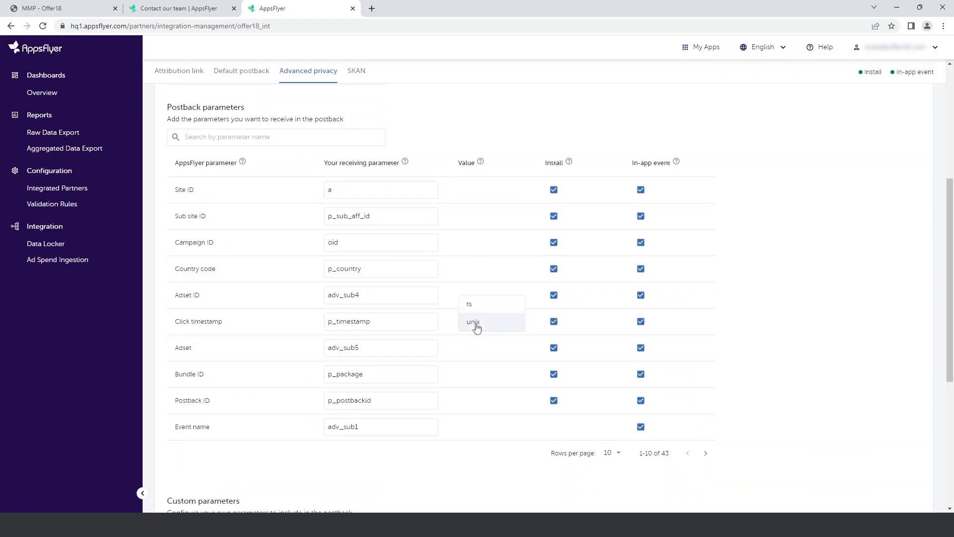
{"action": "left_click", "coordinate": [475, 323]}
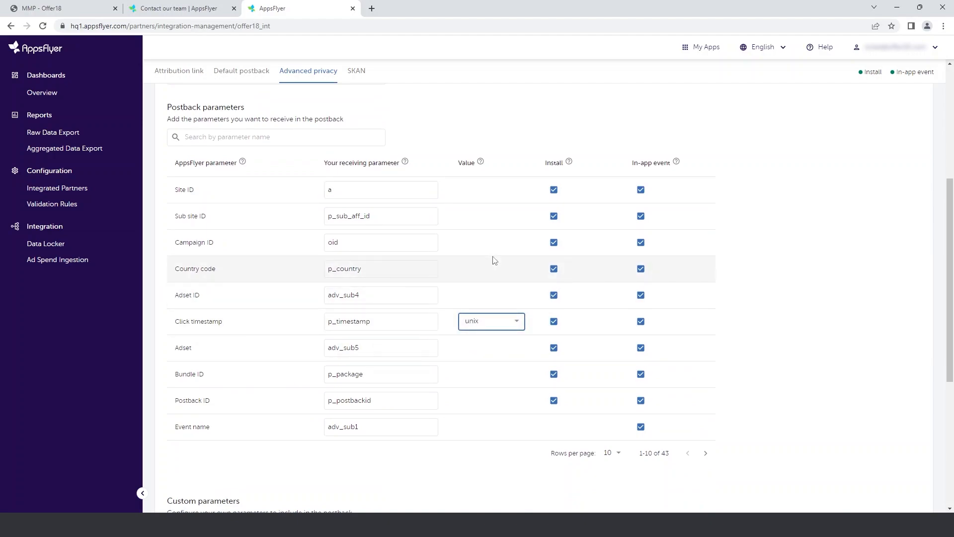
{"action": "scroll", "coordinate": [493, 263], "scroll_direction": "down", "scroll_amount": 1}
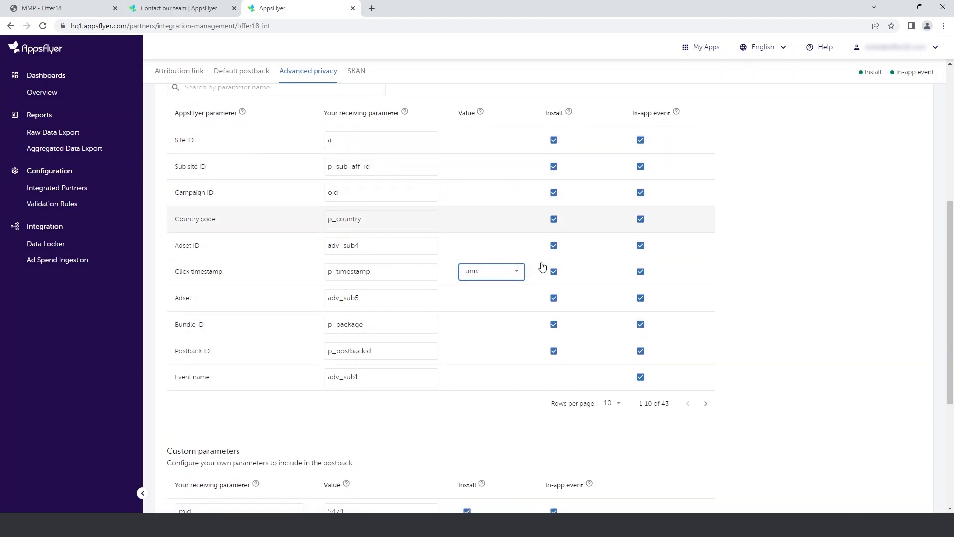
- Check the custom parameters mid and privacy_postback along with the postback templates, and view the SKAN settings
{"action": "scroll", "coordinate": [513, 336], "scroll_direction": "down", "scroll_amount": 4}
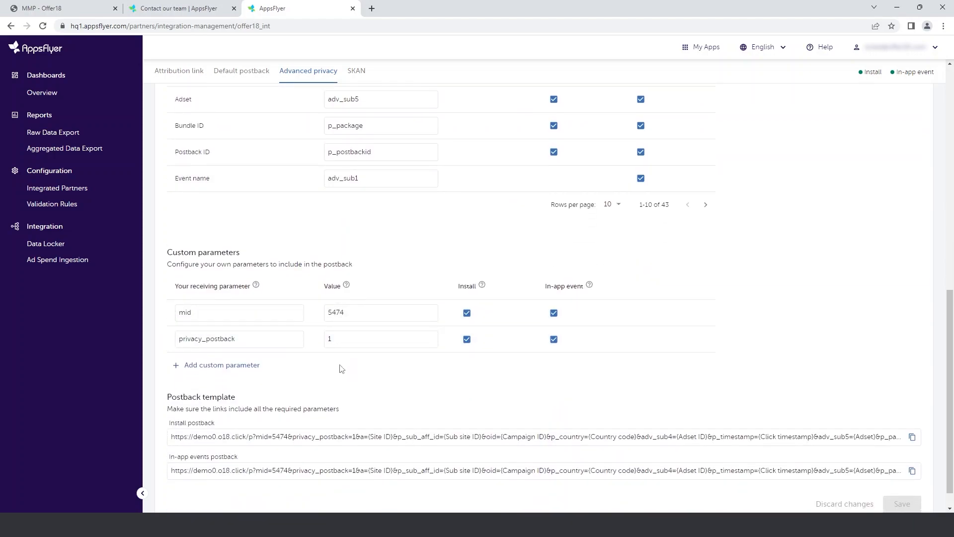
{"action": "left_click", "coordinate": [302, 339]}
{"action": "left_click", "coordinate": [340, 339]}
{"action": "scroll", "coordinate": [454, 362], "scroll_direction": "down", "scroll_amount": 1}
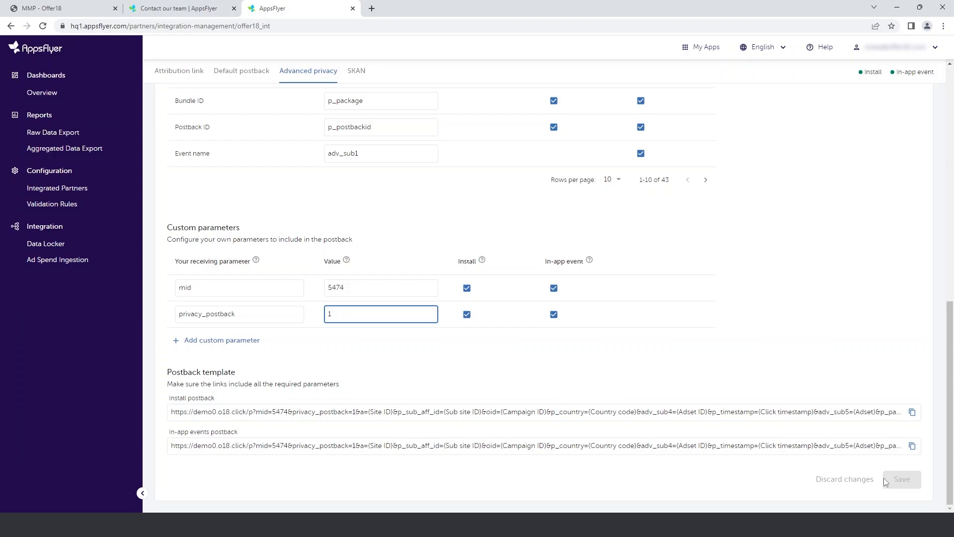
{"action": "left_click", "coordinate": [732, 476]}
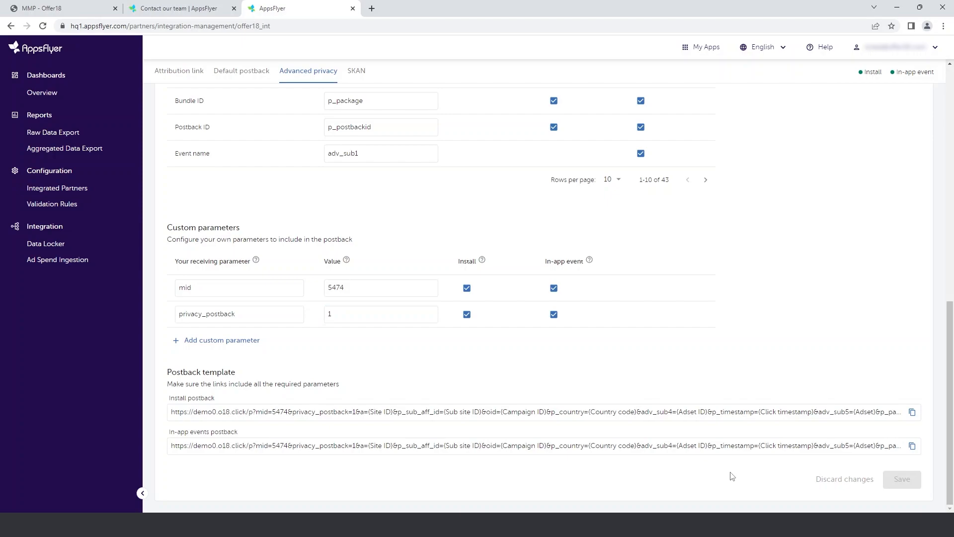
{"action": "scroll", "coordinate": [731, 475], "scroll_direction": "up", "scroll_amount": 15}
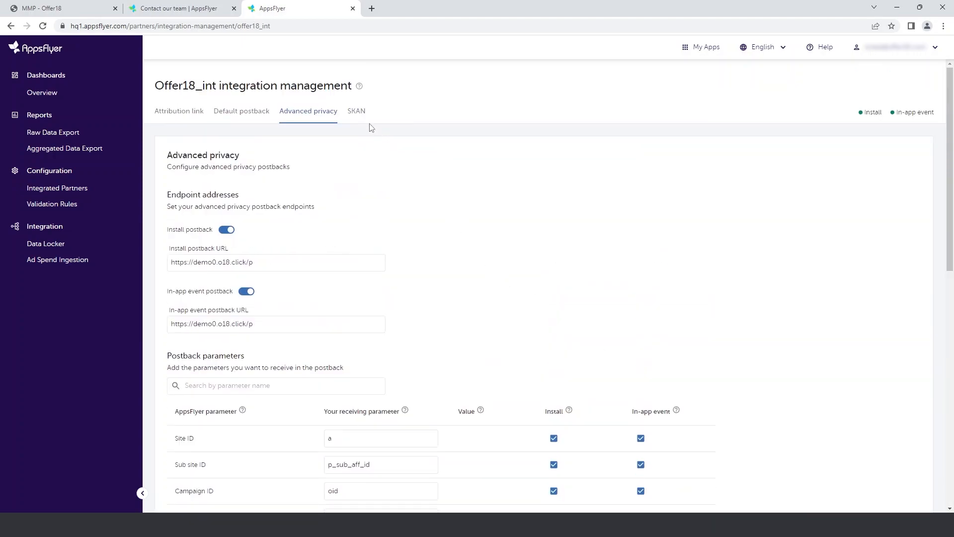
{"action": "left_click", "coordinate": [356, 112]}
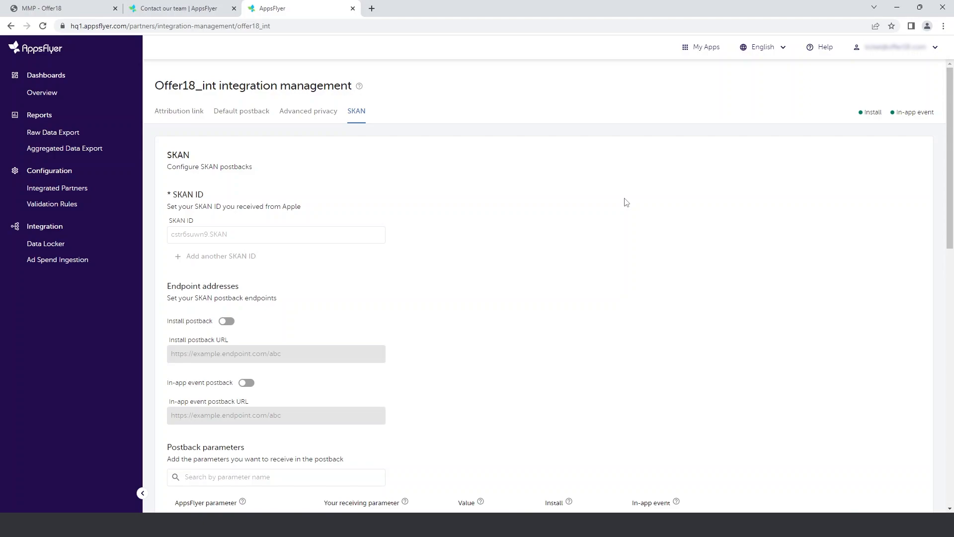
- Browse the list of apps and open the AdNetwork Integration Test app, com.appsflyer.adNetworkTest
{"action": "left_click", "coordinate": [702, 52]}
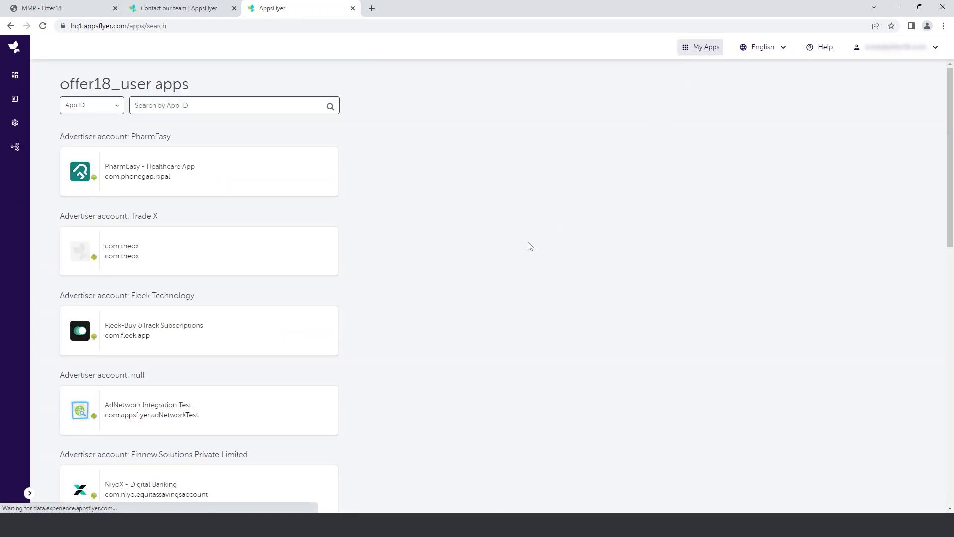
{"action": "scroll", "coordinate": [378, 326], "scroll_direction": "down", "scroll_amount": 1}
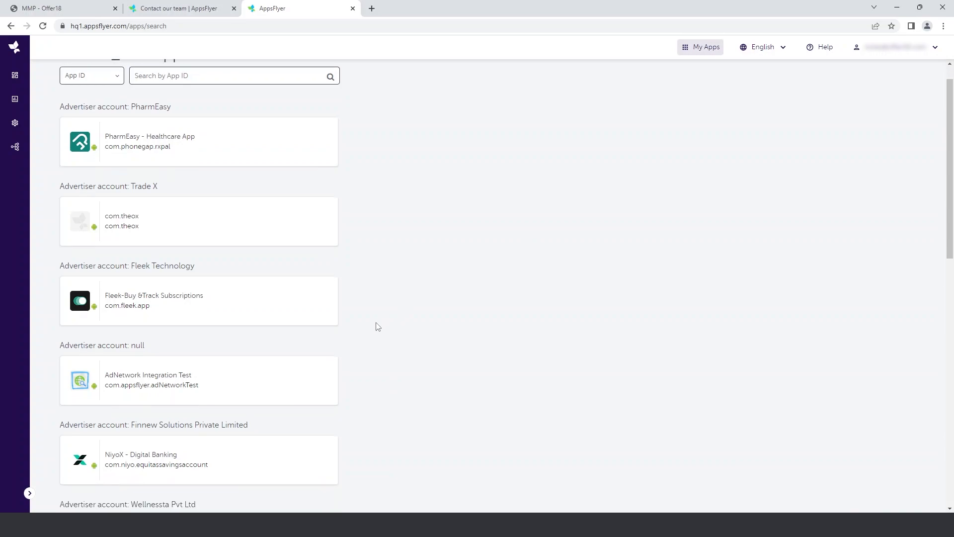
{"action": "scroll", "coordinate": [378, 326], "scroll_direction": "down", "scroll_amount": 1}
{"action": "scroll", "coordinate": [378, 326], "scroll_direction": "up", "scroll_amount": 2}
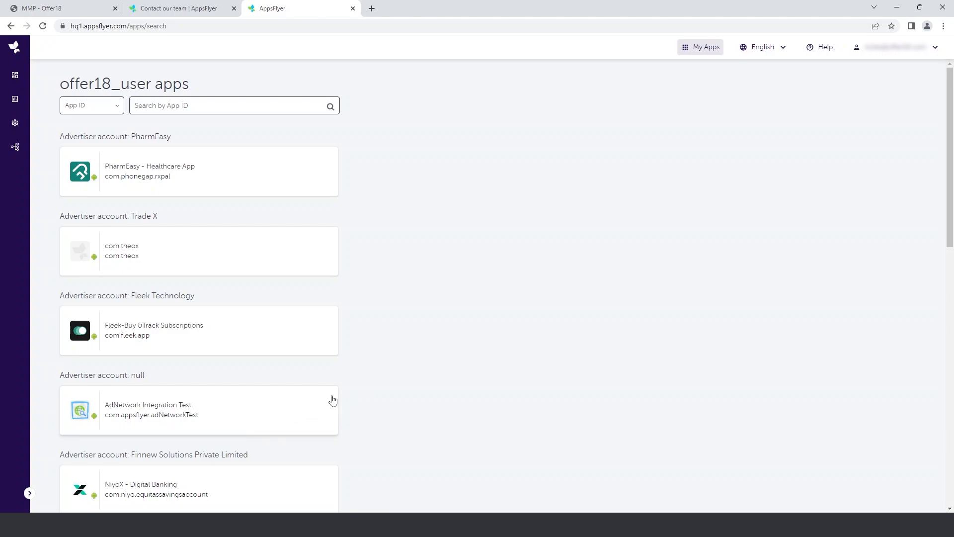
{"action": "scroll", "coordinate": [356, 386], "scroll_direction": "down", "scroll_amount": 2}
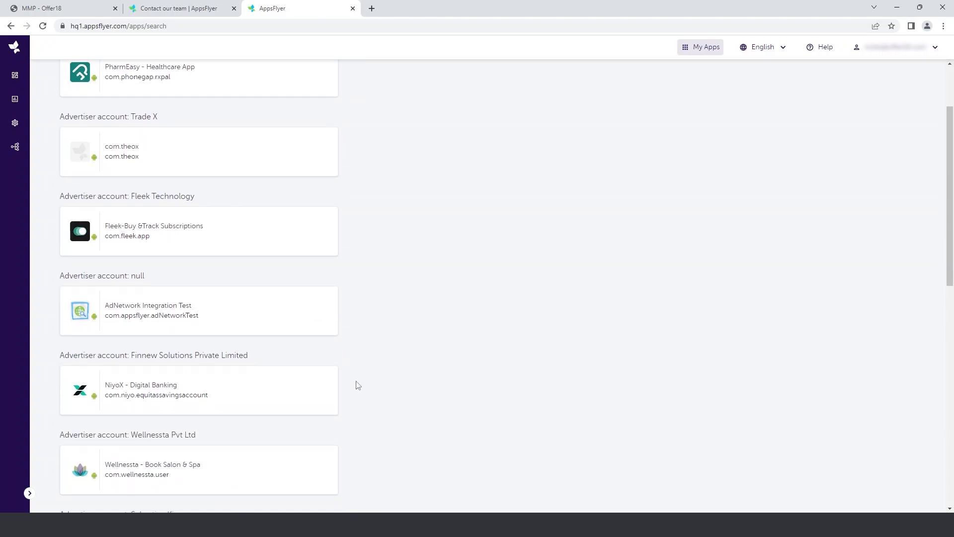
{"action": "scroll", "coordinate": [358, 385], "scroll_direction": "down", "scroll_amount": 2}
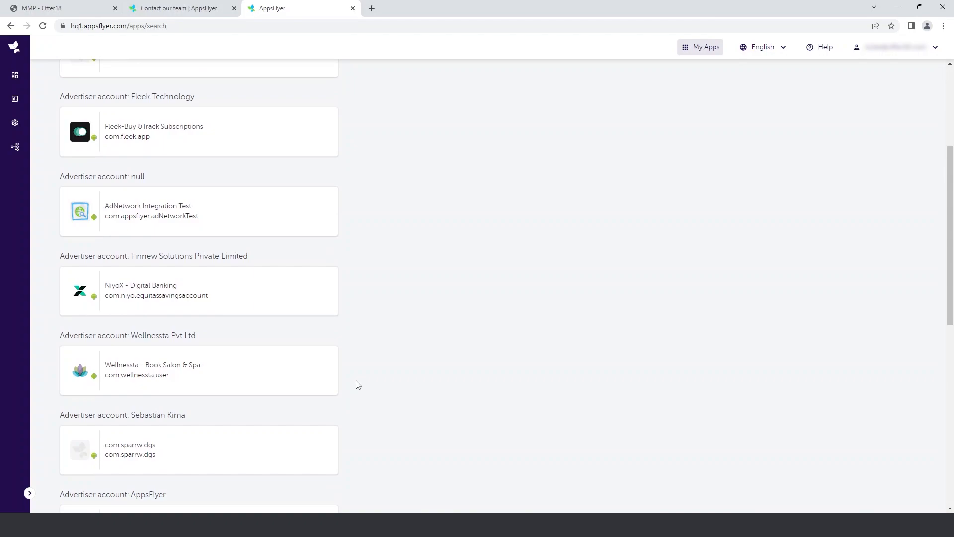
{"action": "scroll", "coordinate": [215, 284], "scroll_direction": "up", "scroll_amount": 1}
{"action": "left_click", "coordinate": [202, 264]}
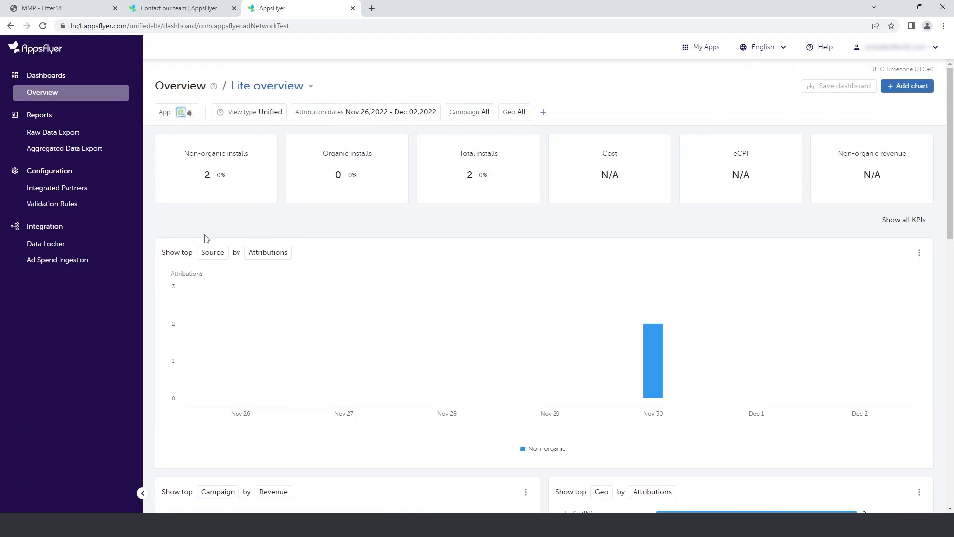
- Open the app's integrated partner offer18_int and check the partner event mappings for af_login, af_purchase and af_registration
{"action": "left_click", "coordinate": [75, 188]}
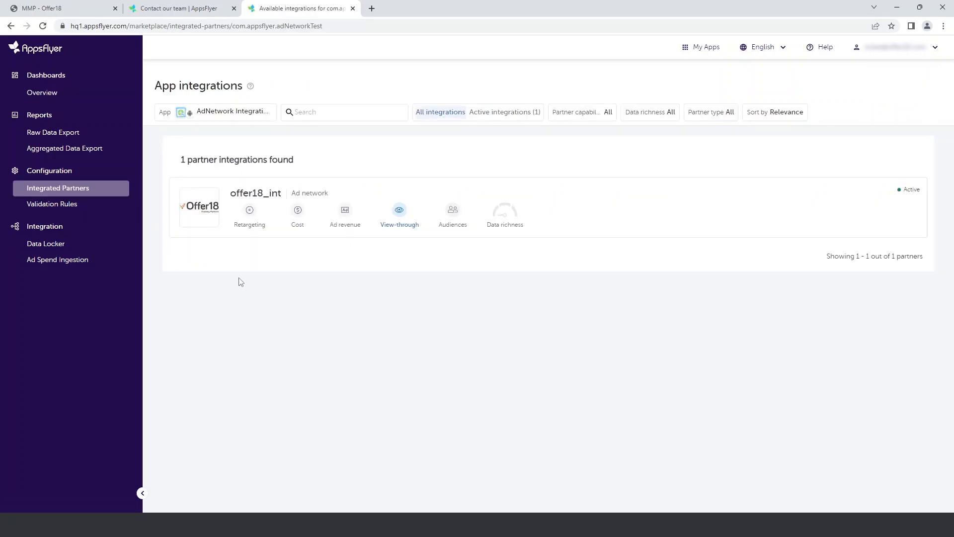
{"action": "left_click", "coordinate": [202, 230]}
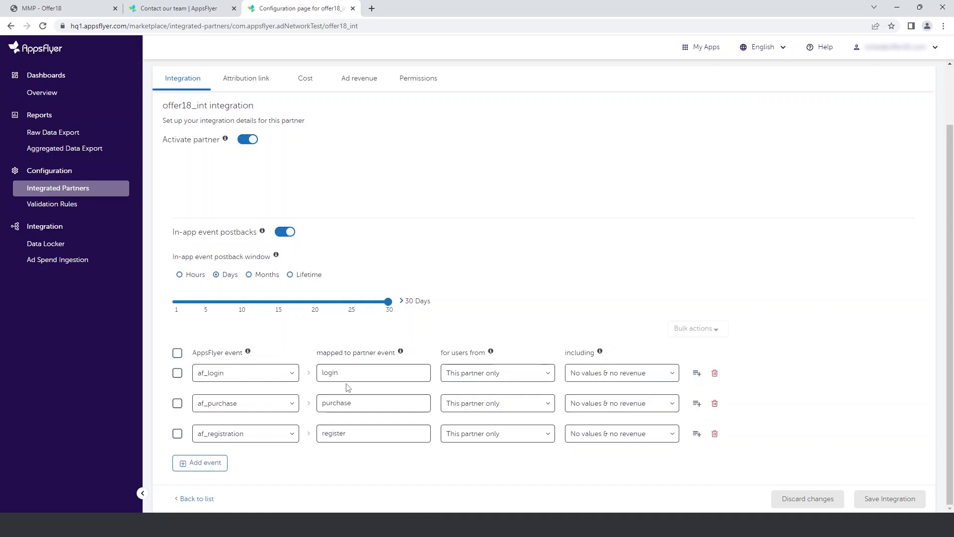
{"action": "left_click", "coordinate": [363, 403]}
{"action": "left_click", "coordinate": [364, 433]}
- Open the offer18_int attribution link settings and copy the click attribution link
{"action": "left_click", "coordinate": [267, 85]}
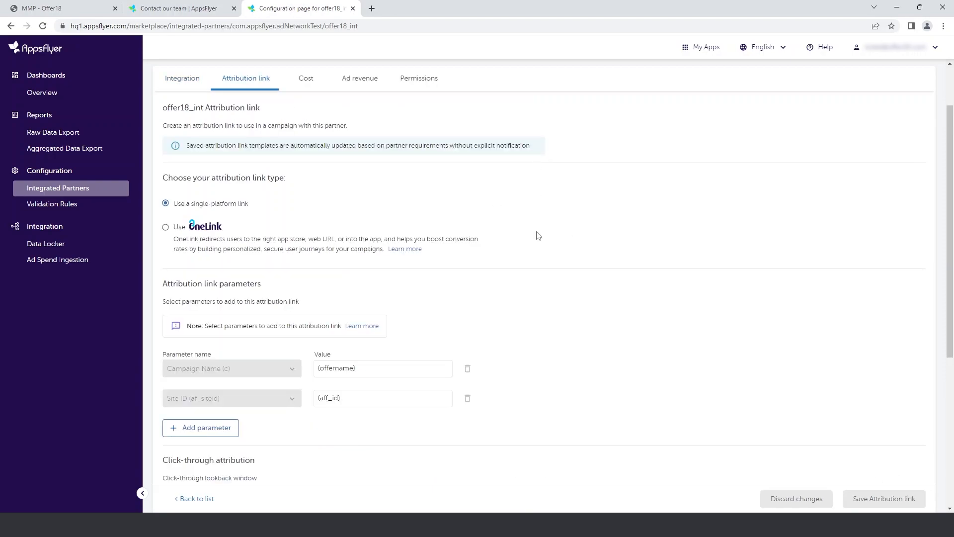
{"action": "scroll", "coordinate": [537, 236], "scroll_direction": "down", "scroll_amount": 5}
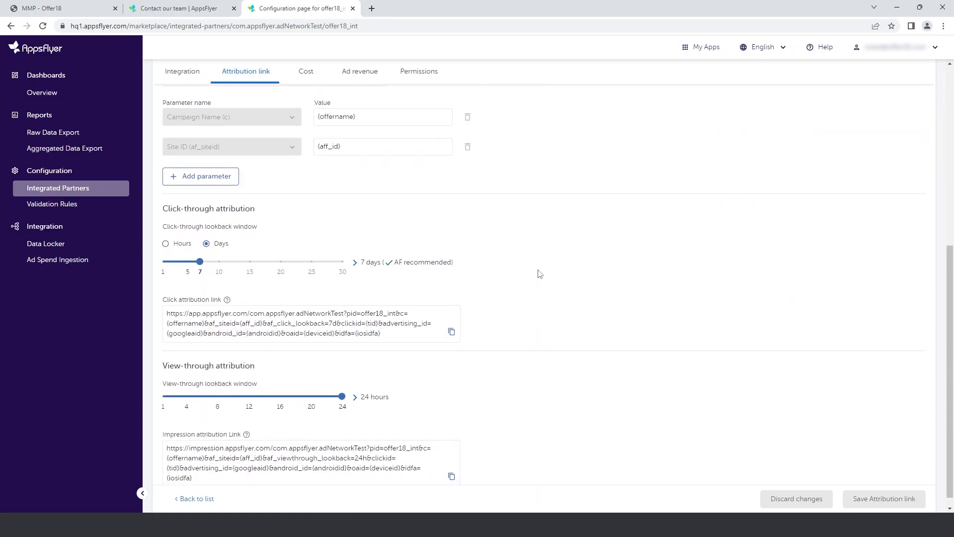
{"action": "left_click", "coordinate": [451, 319]}
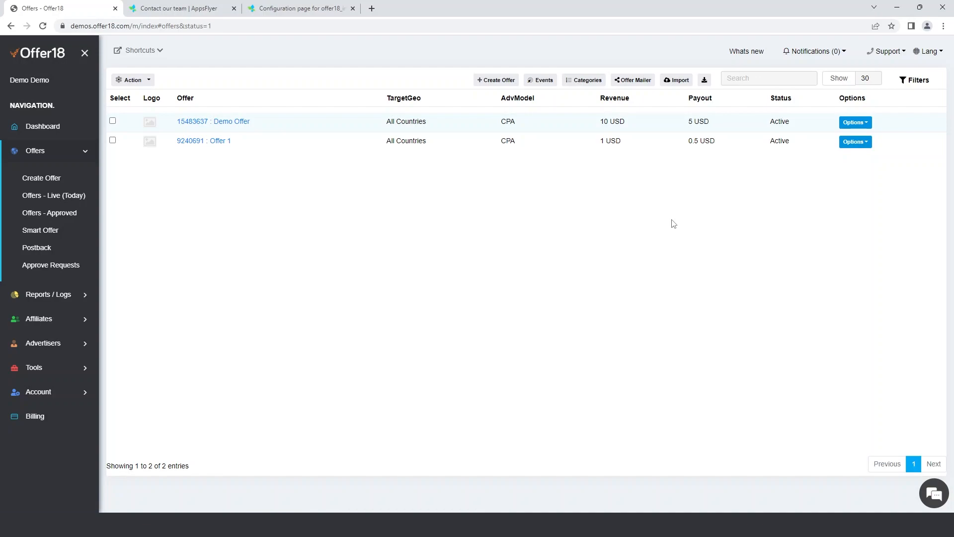
- In Offer18, view the advertiser test link for Offer 1 and its tracking URL, and close the dialog
{"action": "left_click", "coordinate": [853, 144]}
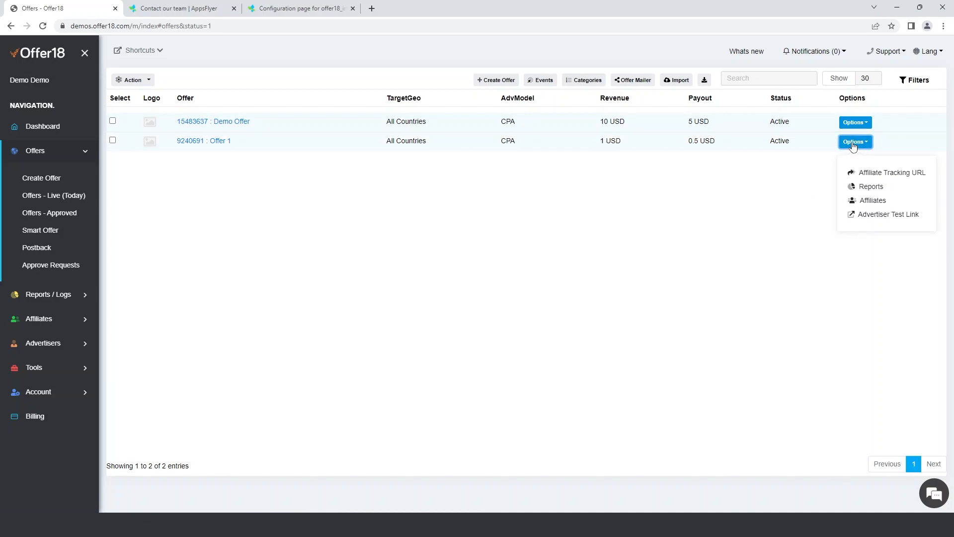
{"action": "left_click", "coordinate": [872, 215]}
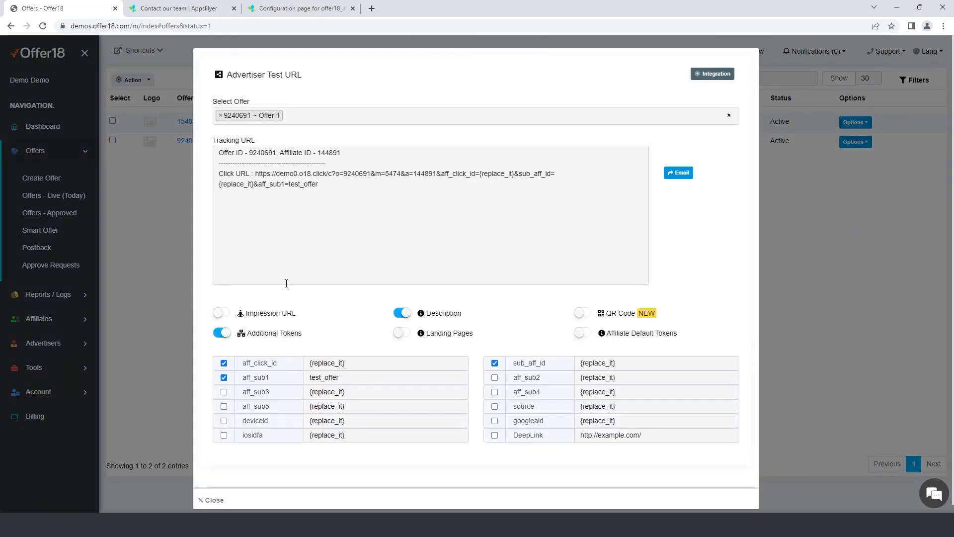
{"action": "left_click", "coordinate": [212, 500]}
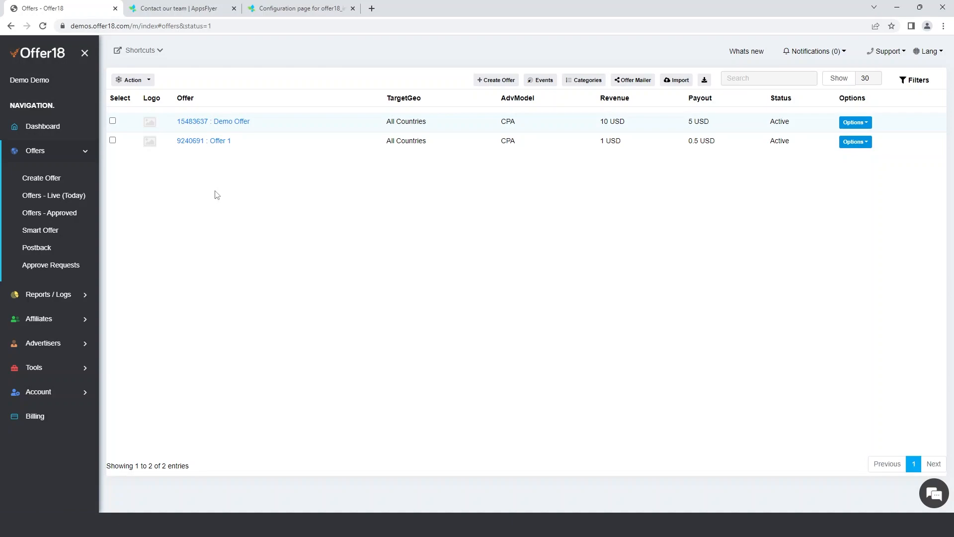
- Return to AppsFlyer, look through the app list and open the Raw Data Export reports
{"action": "left_click", "coordinate": [274, 10]}
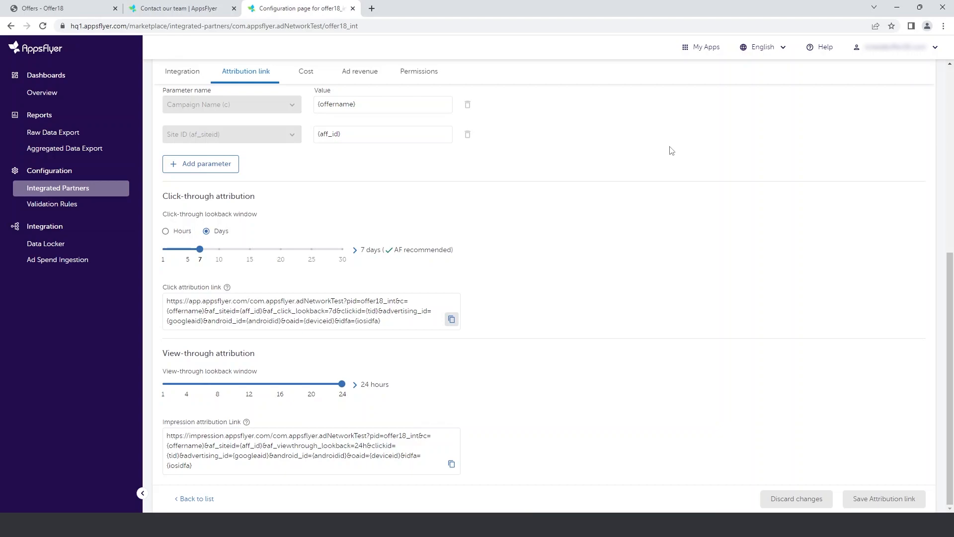
{"action": "left_click", "coordinate": [690, 47]}
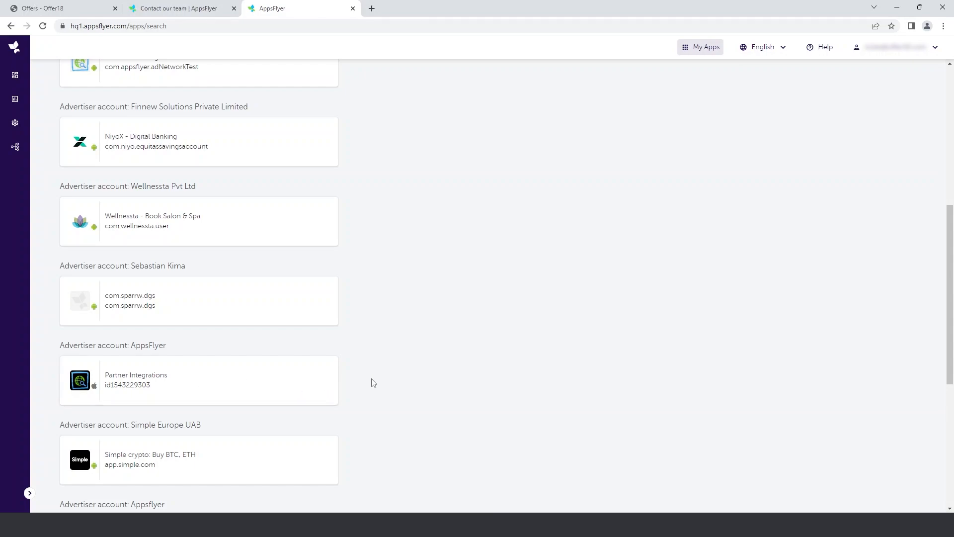
{"action": "mouse_move", "coordinate": [15, 99]}
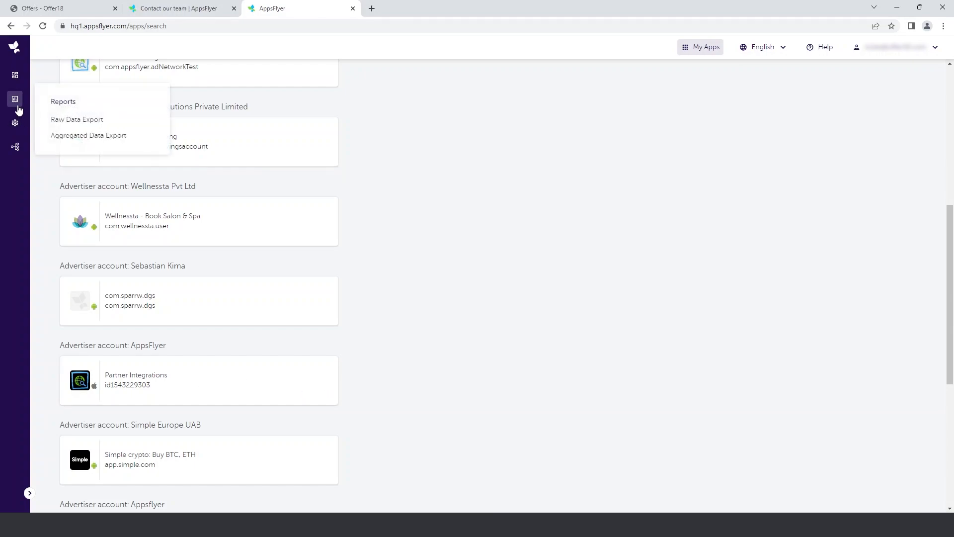
{"action": "left_click", "coordinate": [59, 119]}
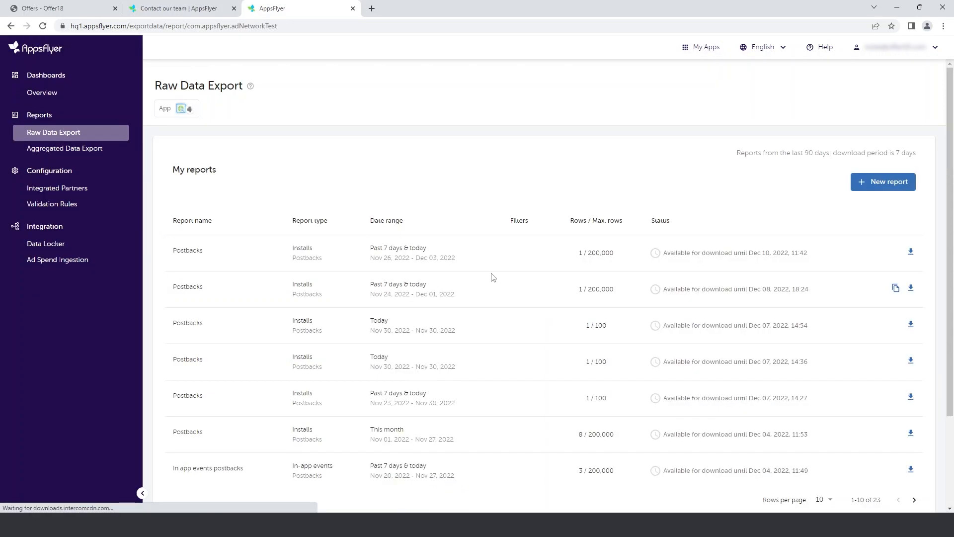
- Create a new Installs postbacks report for Nov 26, 2022 to Dec 03, 2022 with up to 200K rows
{"action": "left_click", "coordinate": [862, 191]}
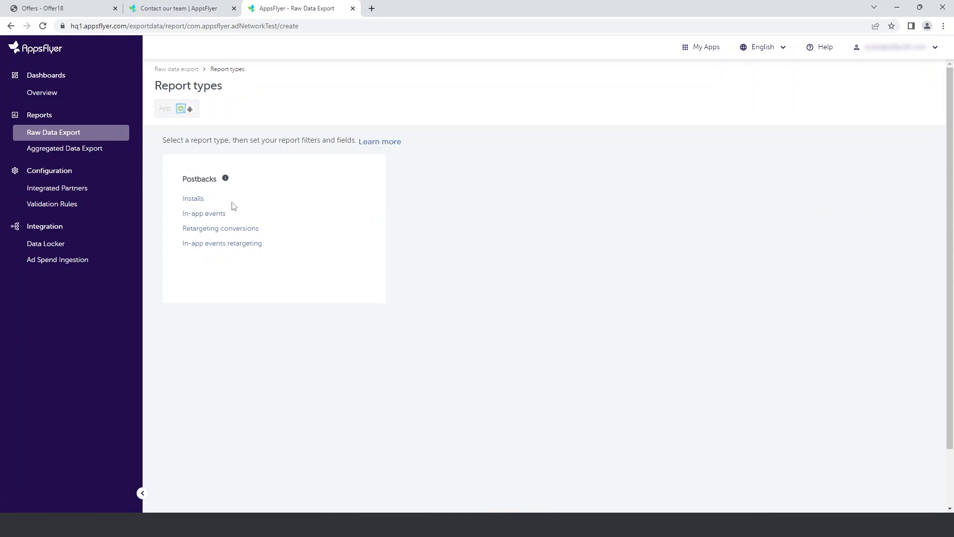
{"action": "left_click", "coordinate": [191, 200]}
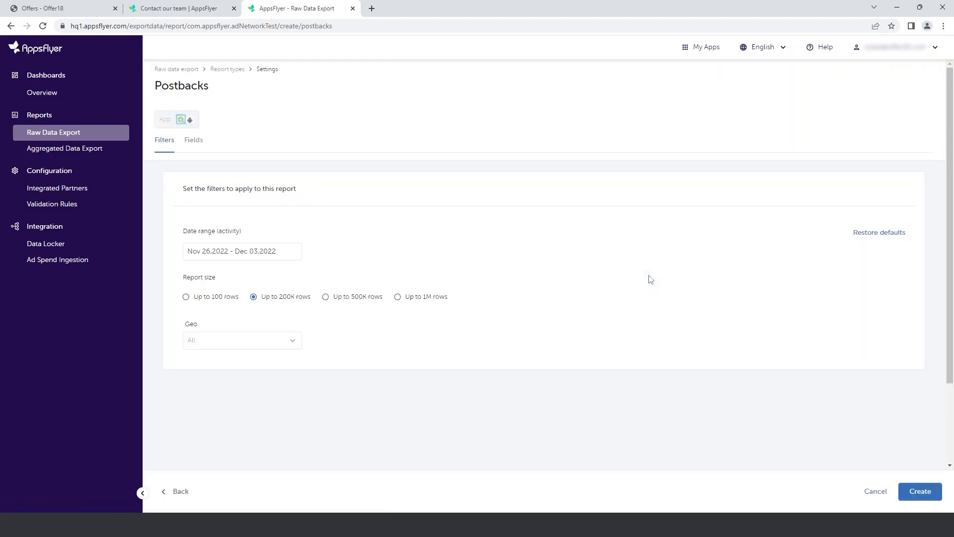
{"action": "left_click", "coordinate": [259, 256]}
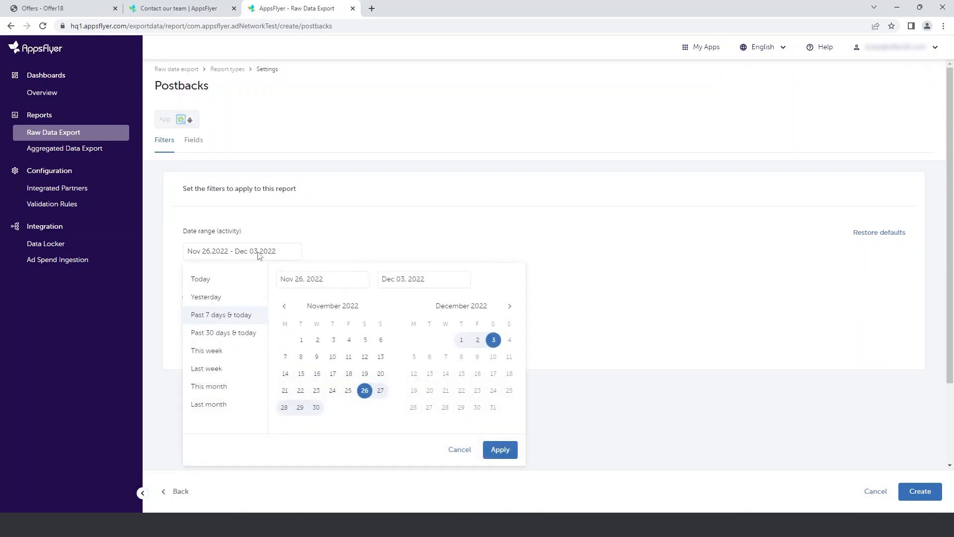
{"action": "left_click", "coordinate": [507, 239]}
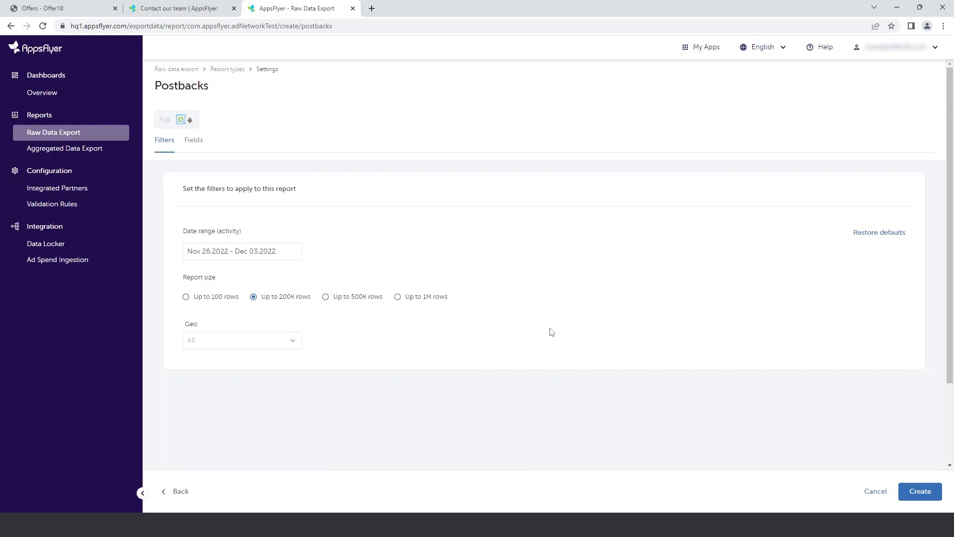
{"action": "left_click", "coordinate": [926, 491]}
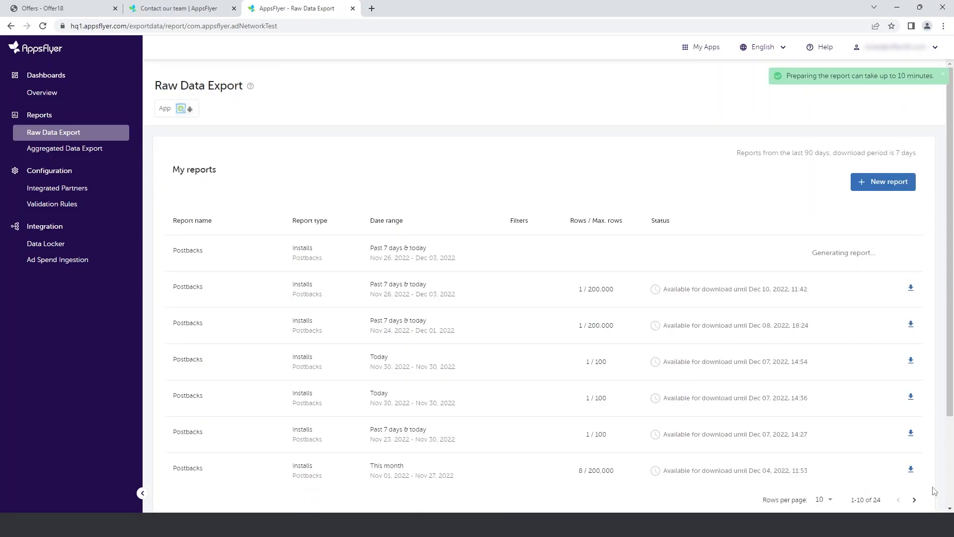